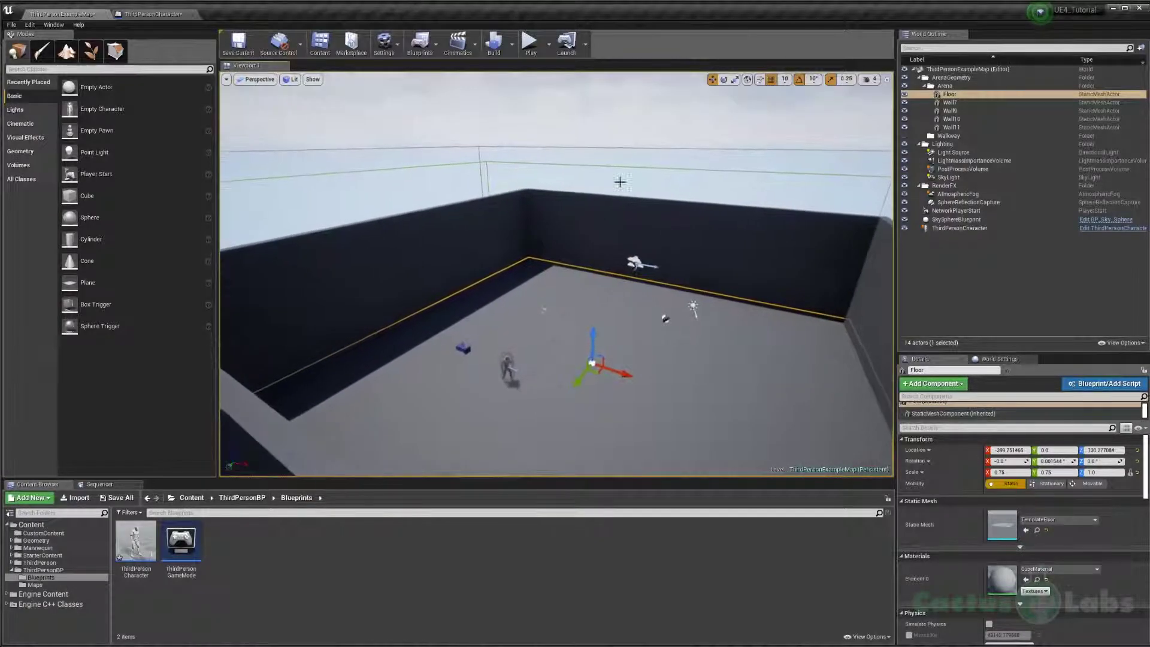
- Duplicate the arena's Floor mesh and raise the copy above the room as a ceiling
key("w")
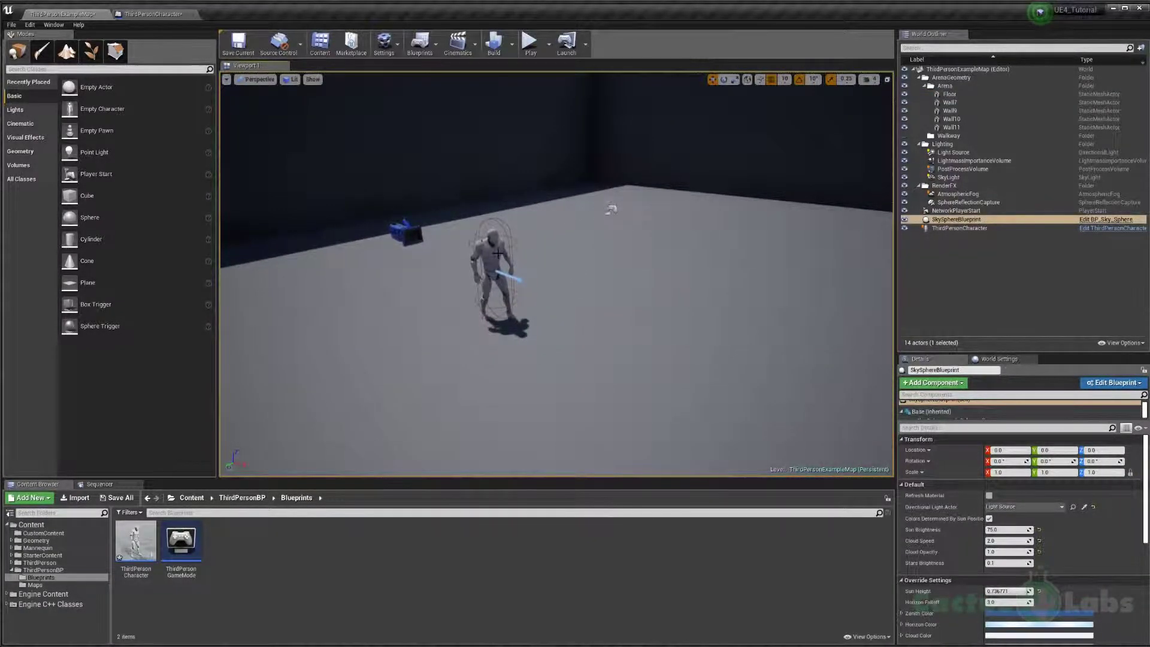
key("f")
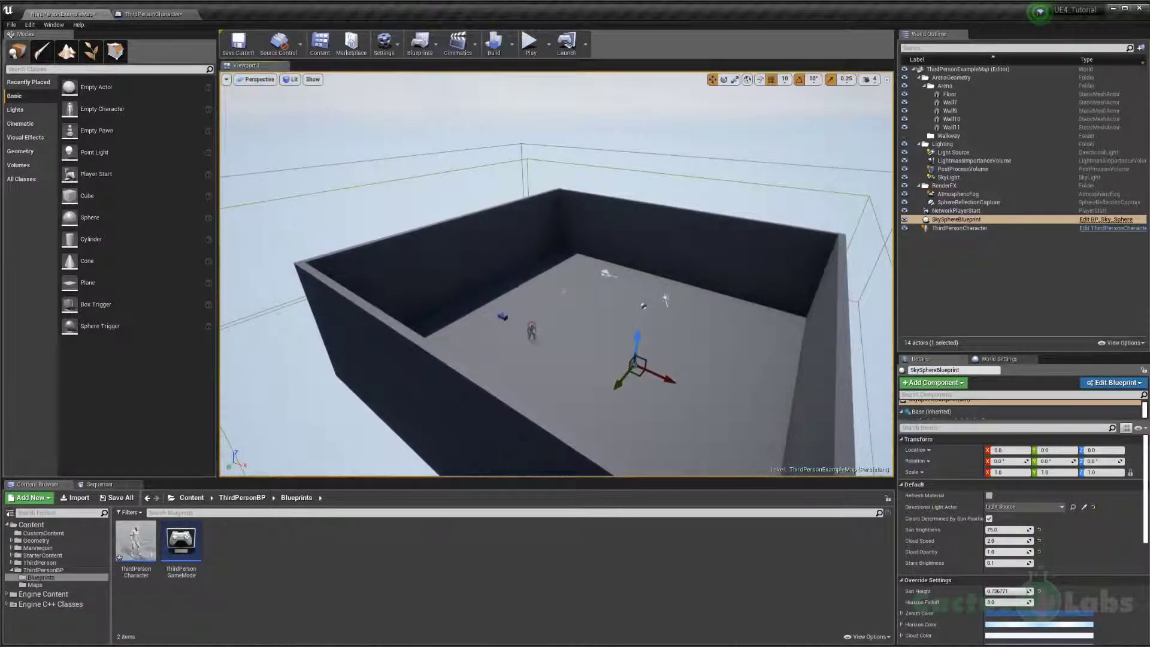
scroll(599, 170, "up", 6)
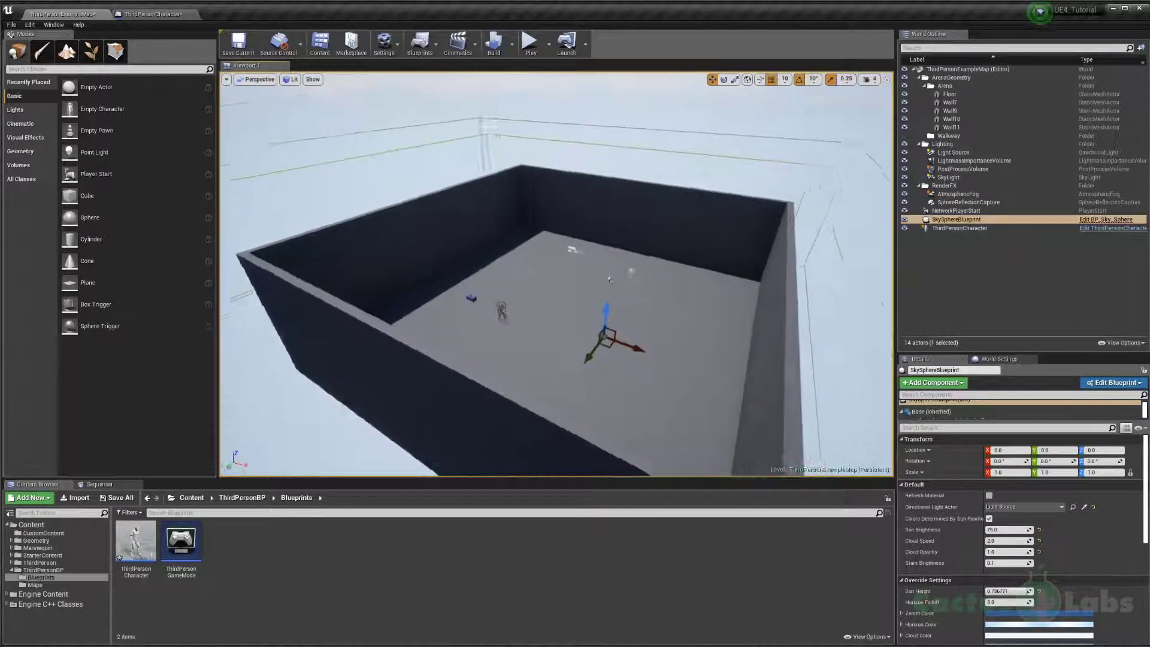
left_click(545, 331)
key("f")
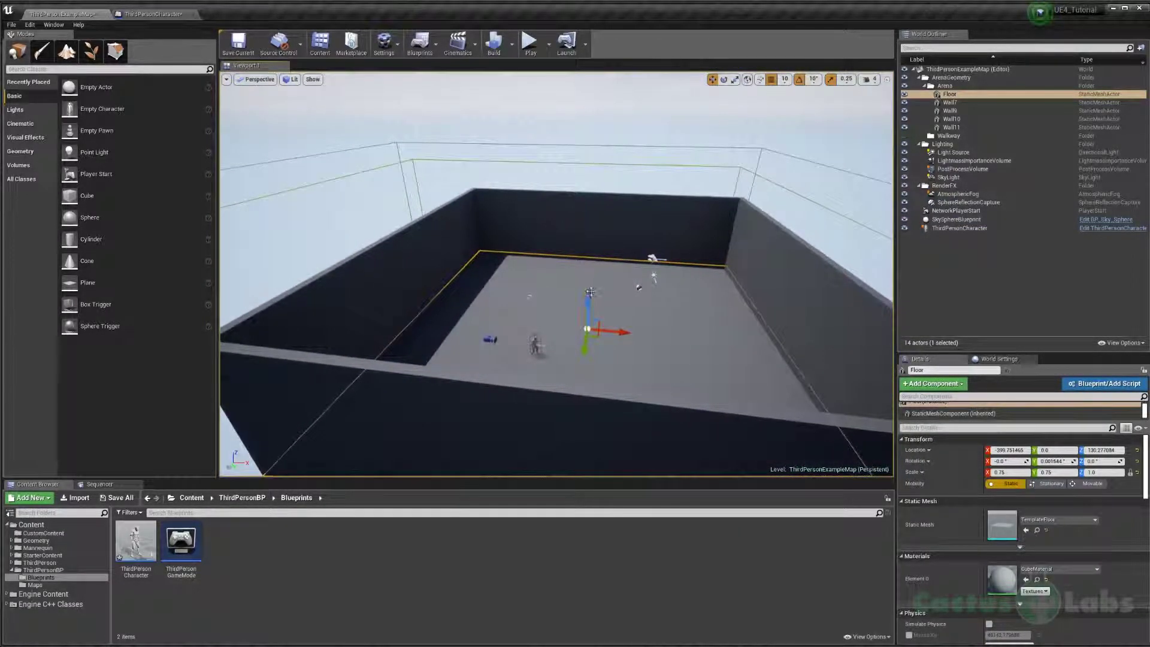
left_click_drag(586, 302, 497, 251, "alt")
key("f")
right_click_drag(558, 264, 443, 221)
- Scale the ceiling copy so it covers only the far part of the arena
key("r")
left_click_drag(611, 151, 612, 170)
key("w")
right_click_drag(611, 170, 563, 180)
- Place a cube in the covered corner of the arena, scale it to 2, and drop it onto the floor
left_click_drag(154, 193, 520, 306)
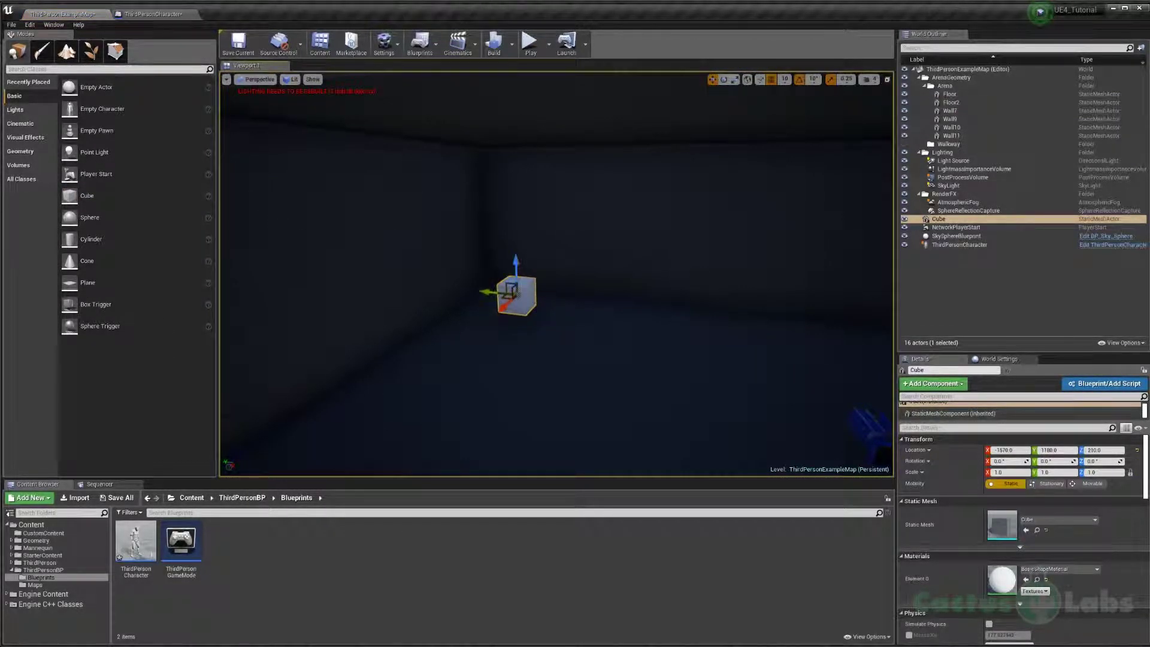
left_click(1008, 473)
type("2")
key("Return")
right_click_drag(599, 287, 569, 282)
left_click_drag(548, 288, 545, 256)
key("End")
- Duplicate the large cube beside the first one and turn it at a slight angle
right_click_drag(563, 282, 629, 291)
left_click_drag(408, 260, 591, 301, "alt")
key("e")
- Place a sphere on the floor in front of the two cubes
left_click_drag(119, 217, 490, 345)
key("w")
mouse_move(490, 345)
right_mouse_down()
mouse_move(518, 365)
mouse_move(494, 360)
right_mouse_up()
key("s")
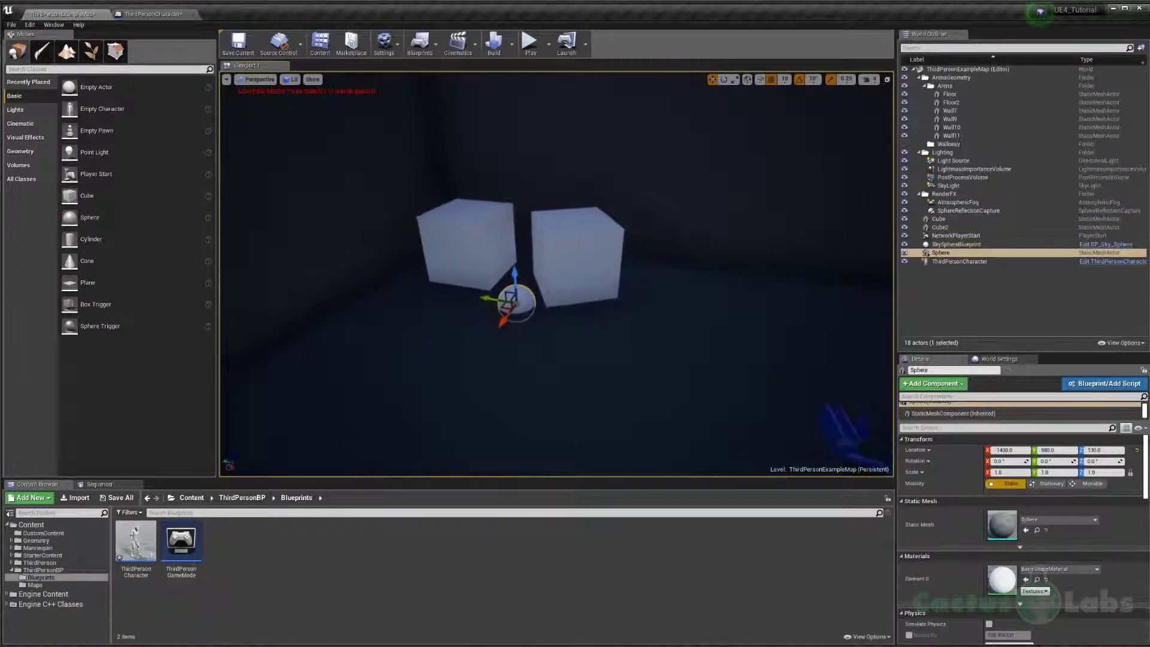
- Browse the StarterContent folders and open the Props folder
left_click(55, 558)
left_click(10, 556)
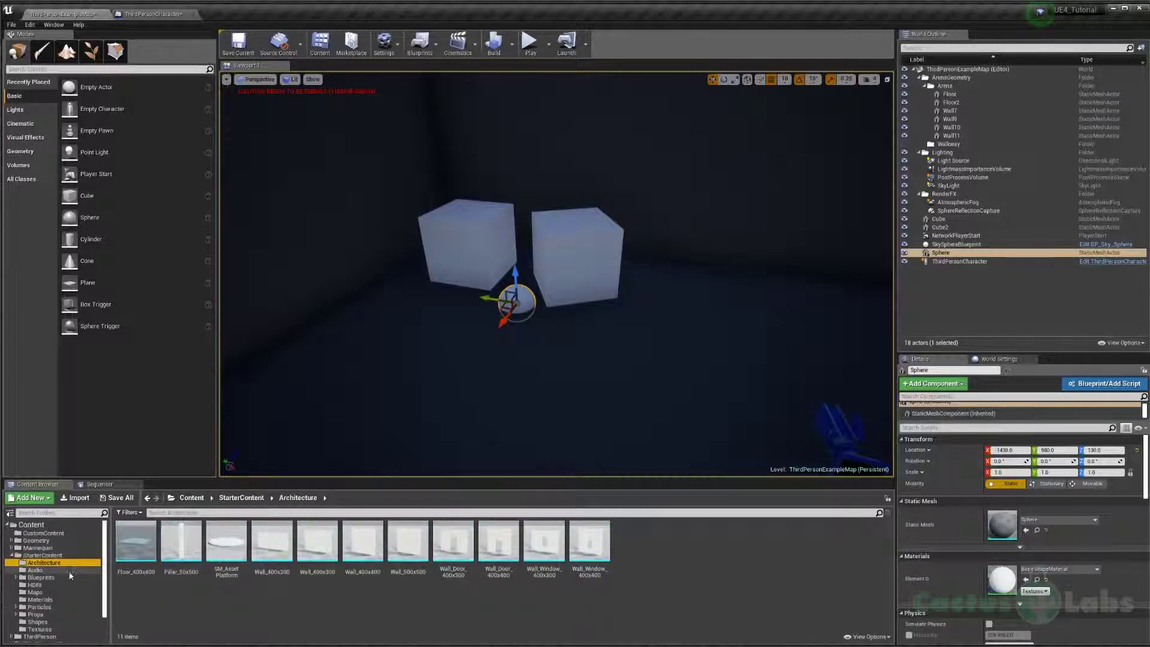
left_click(55, 593)
left_click(57, 599)
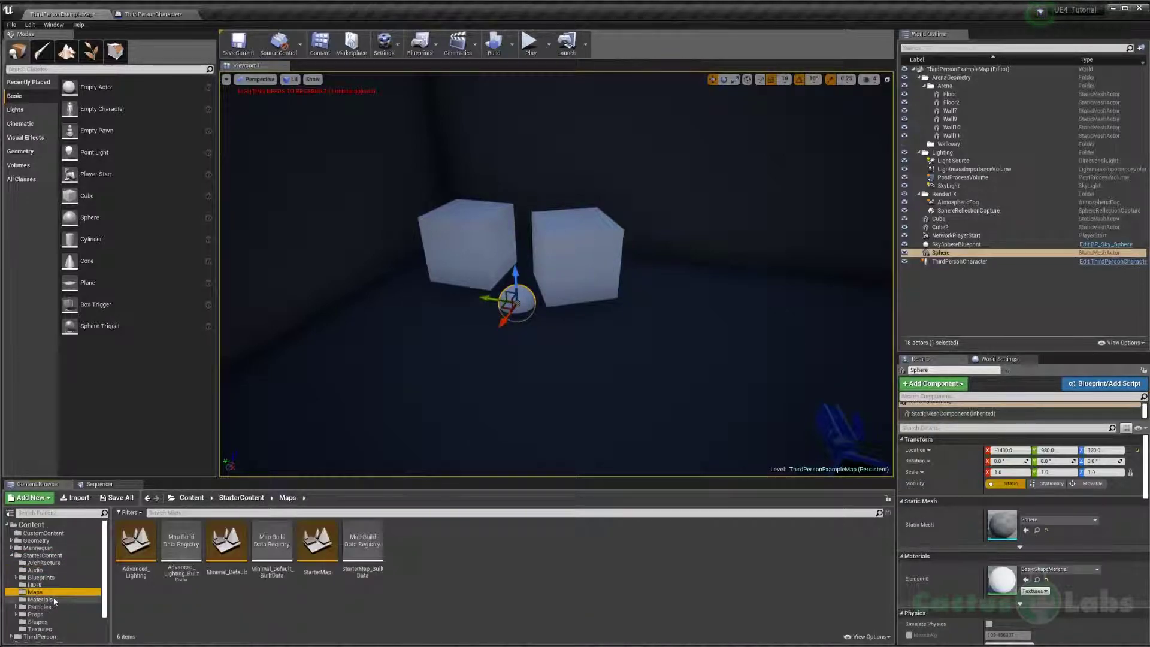
left_click(57, 608)
left_click(56, 614)
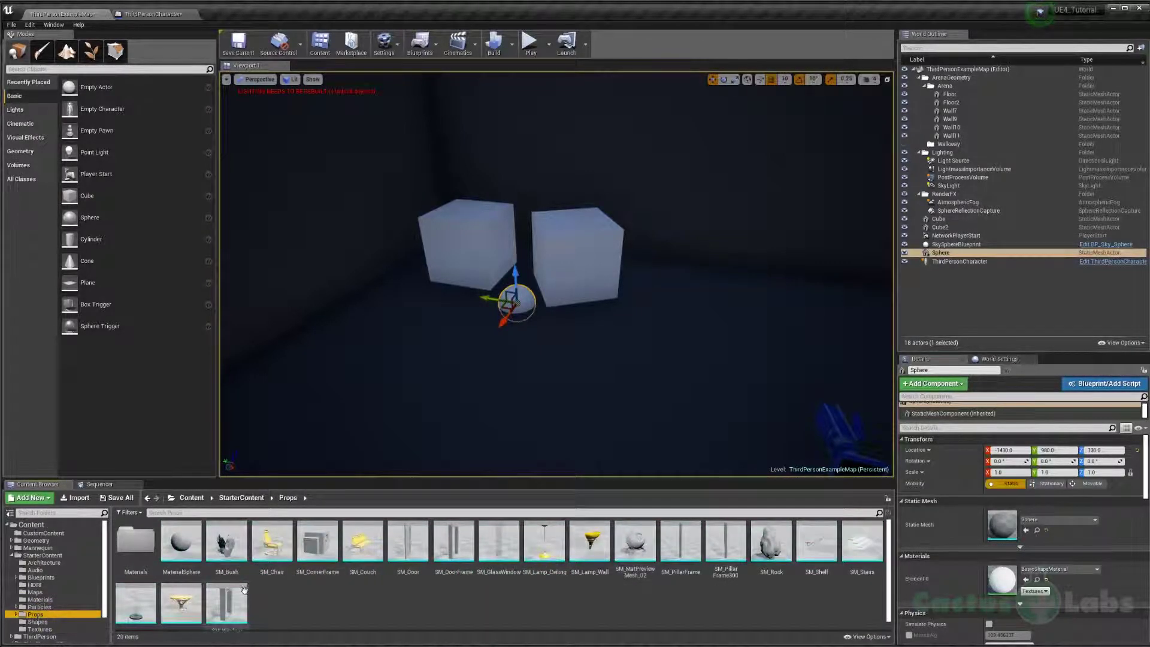
- Place the SM_Chair prop on the floor in front of the cubes
left_click_drag(305, 531, 495, 335)
key("e")
key("w")
key("w")
right_click_drag(494, 336, 563, 308)
- Place the SM_Couch prop on the floor beside the cubes and adjust its position near the wall
left_click_drag(363, 546, 657, 327)
right_click_drag(657, 327, 719, 318)
left_click_drag(456, 312, 494, 312)
right_click_drag(494, 312, 539, 315)
- Place the SM_Lamp_Wall prop on the wall above the couch and scale it to 2.0 on all axes
left_click_drag(590, 542, 487, 244)
right_click_drag(488, 244, 539, 303)
left_click_drag(605, 218, 606, 170)
mouse_move(605, 170)
right_mouse_down()
mouse_move(557, 162)
mouse_move(599, 163)
right_mouse_up()
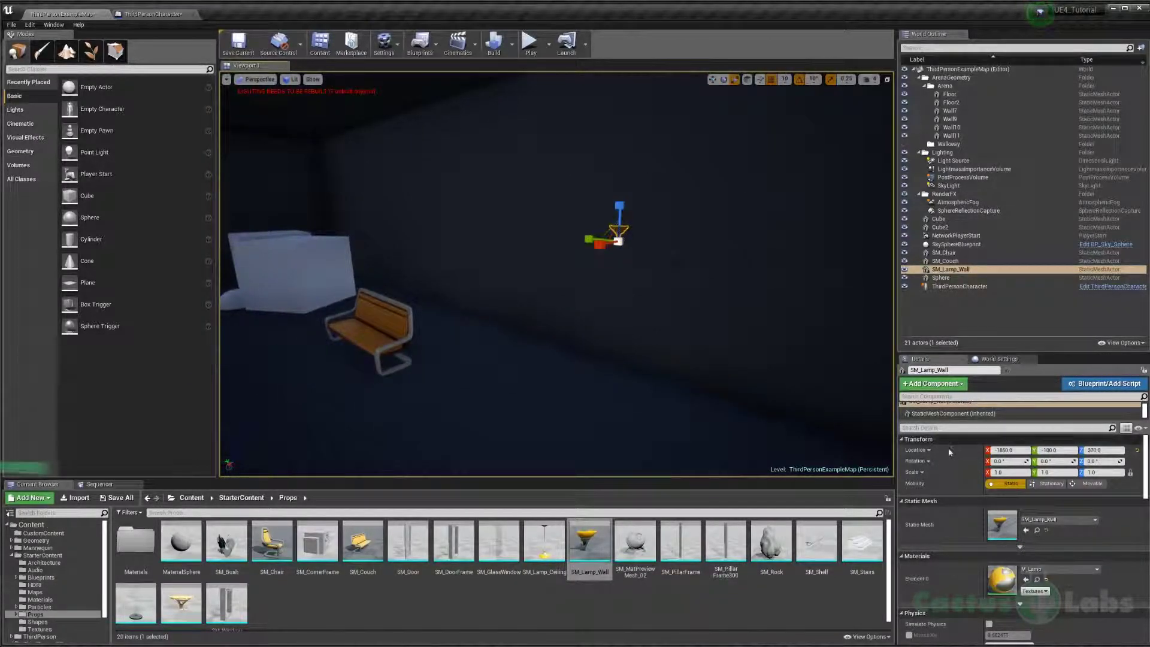
left_click(1006, 472)
right_click_drag(659, 288, 714, 228)
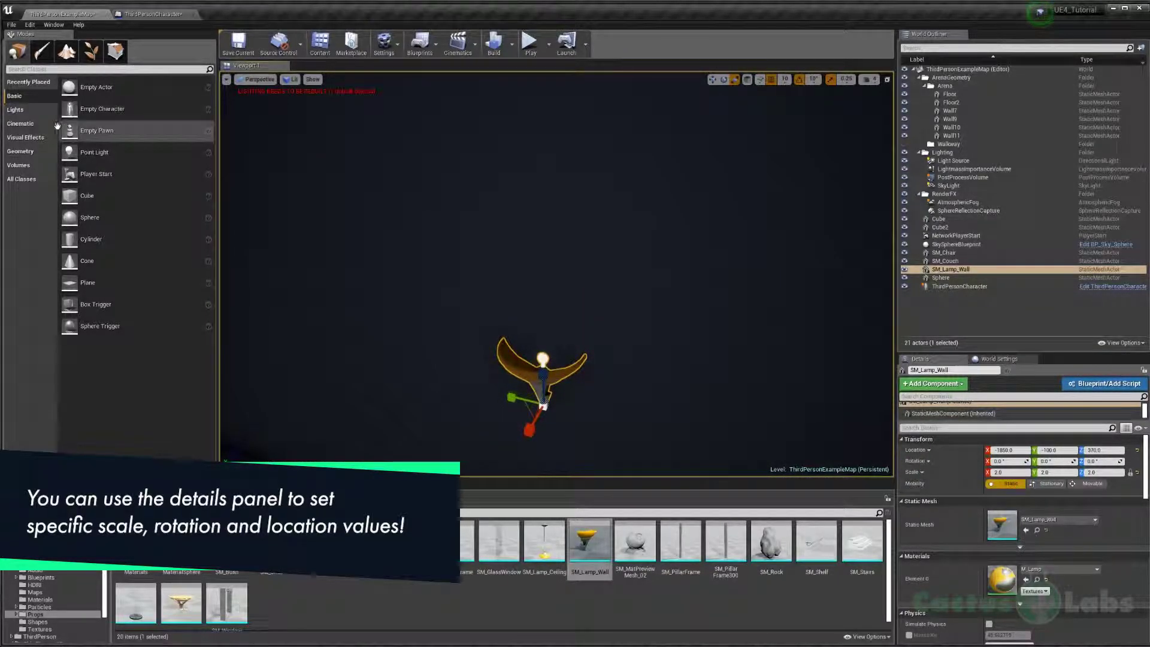
- Add a point light at the wall lamp and position it just above the lamp bowl, close to the wall
left_click(26, 109)
left_click_drag(100, 110, 516, 356)
mouse_move(516, 356)
right_mouse_down()
mouse_move(419, 347)
mouse_move(521, 336)
right_mouse_up()
key("w")
right_click_drag(439, 239, 335, 204)
left_click_drag(547, 281, 546, 254)
right_click_drag(546, 253, 449, 243)
left_click_drag(497, 232, 476, 235)
right_click_drag(476, 235, 521, 263)
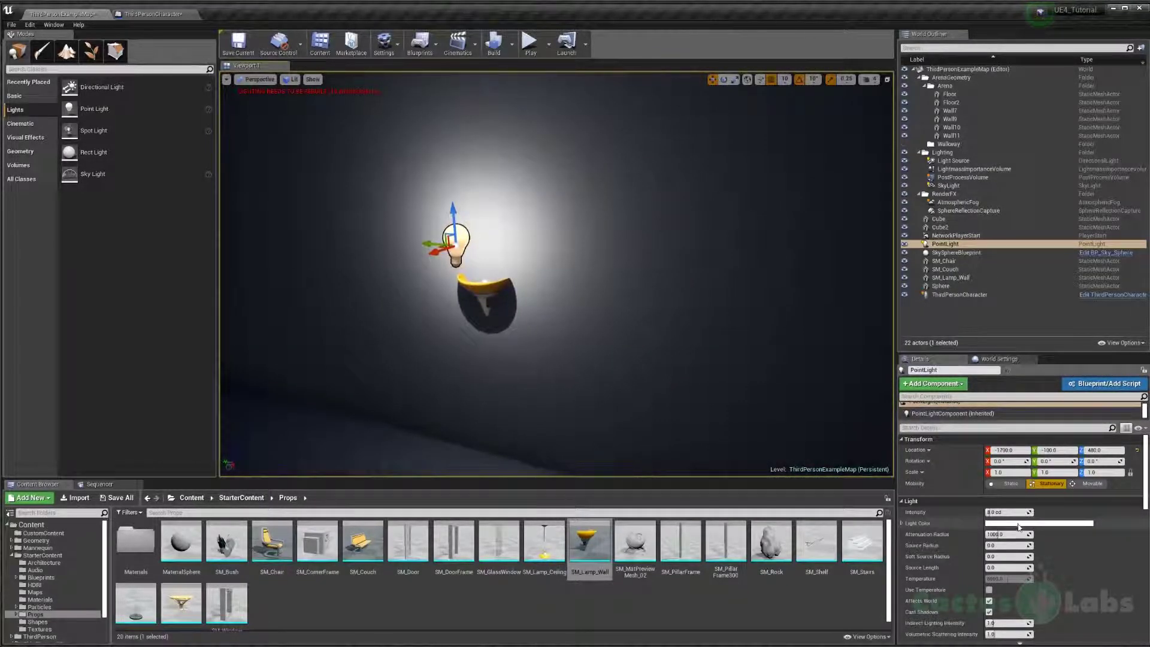
- Change the point light's color to a warm pale orange
left_click(1018, 524)
left_click(1086, 493)
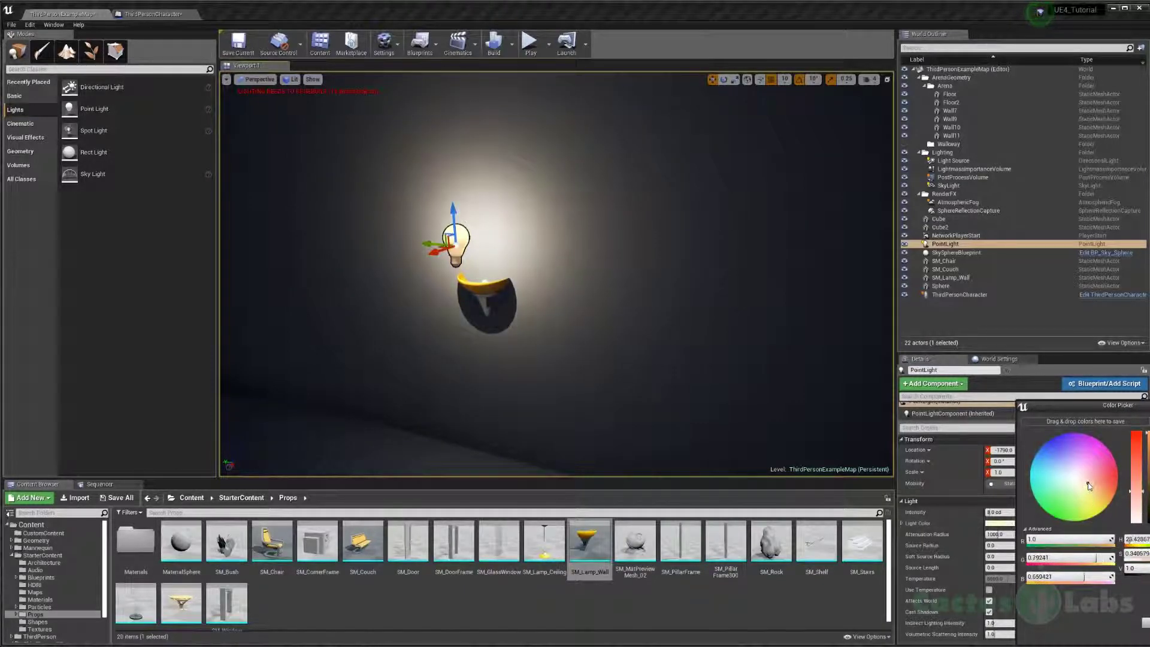
left_click(1090, 489)
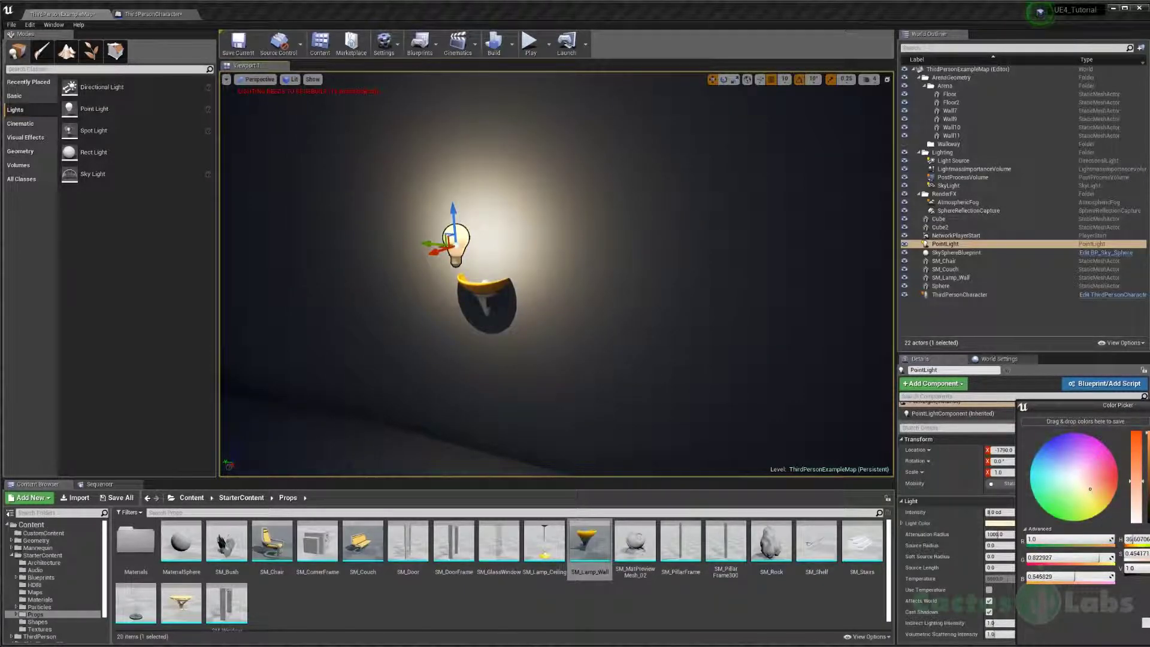
left_click(1147, 623)
- Lower the point light's intensity to 5 cd
left_click(1008, 512)
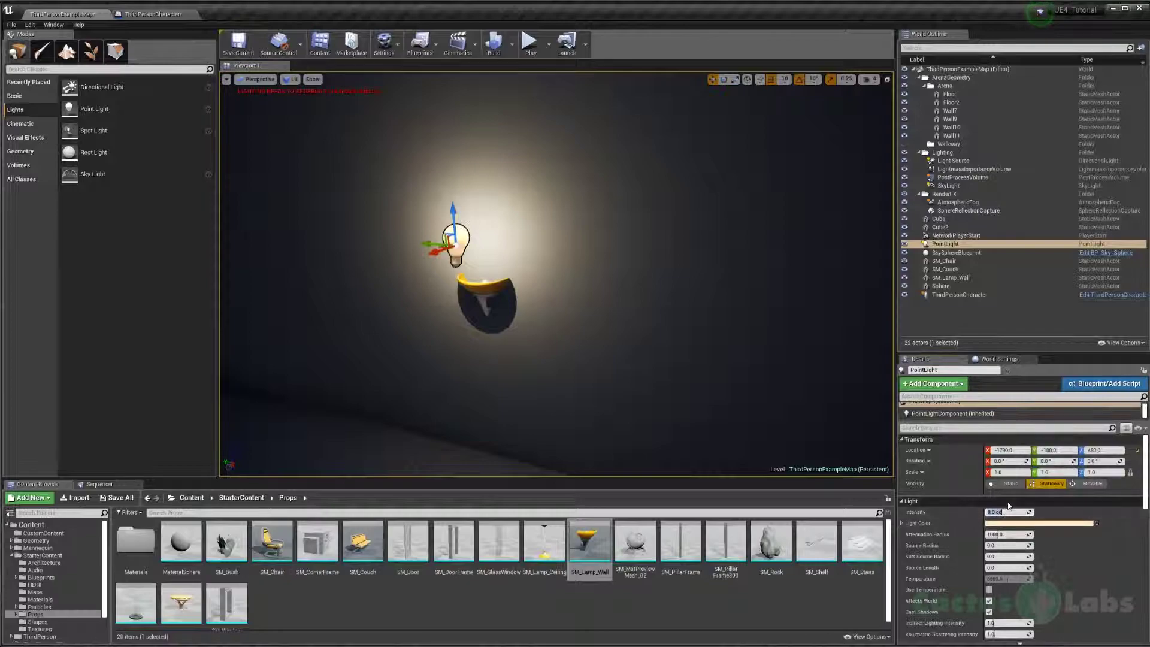
type("6")
key("Return")
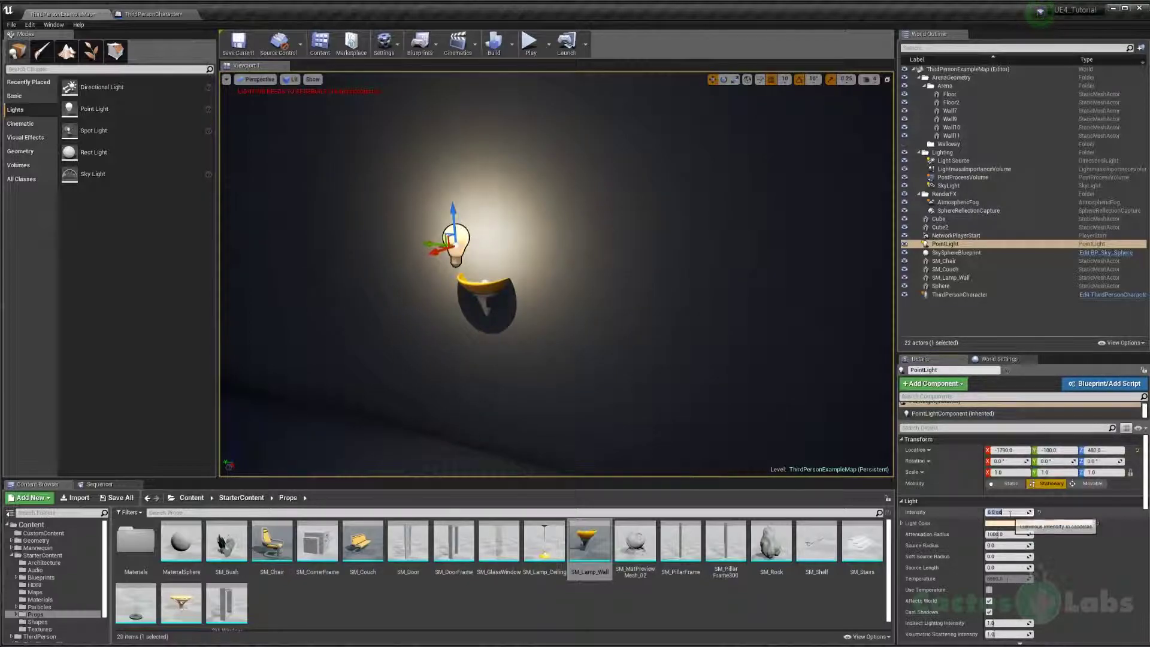
type("5")
key("Return")
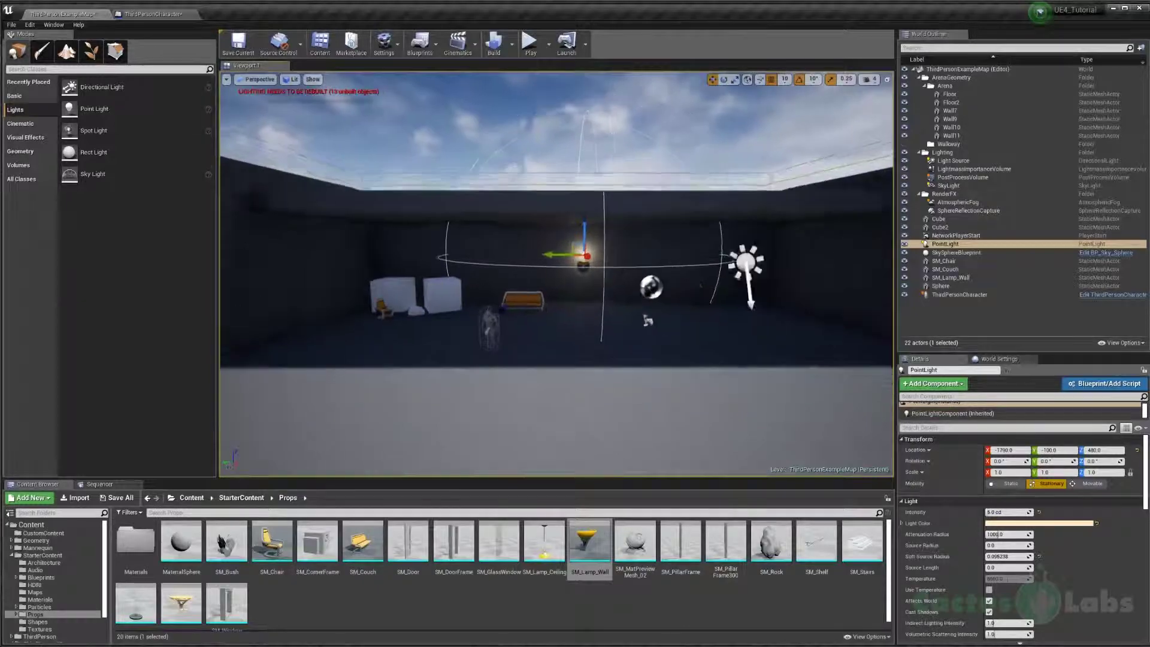
- Add a spot light below the ceiling above the cubes and set its color to red
key("w")
right_click_drag(558, 274, 485, 288)
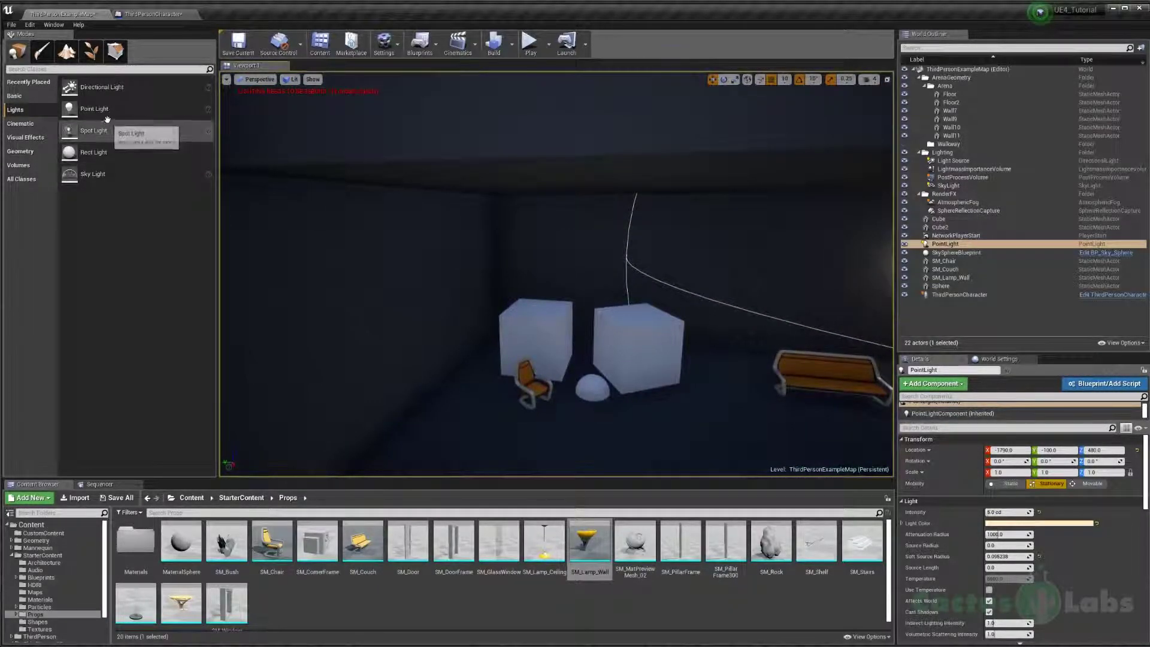
left_click_drag(93, 131, 578, 165)
key("w")
right_click_drag(578, 164, 580, 195)
left_click(1037, 523)
left_click(1108, 455)
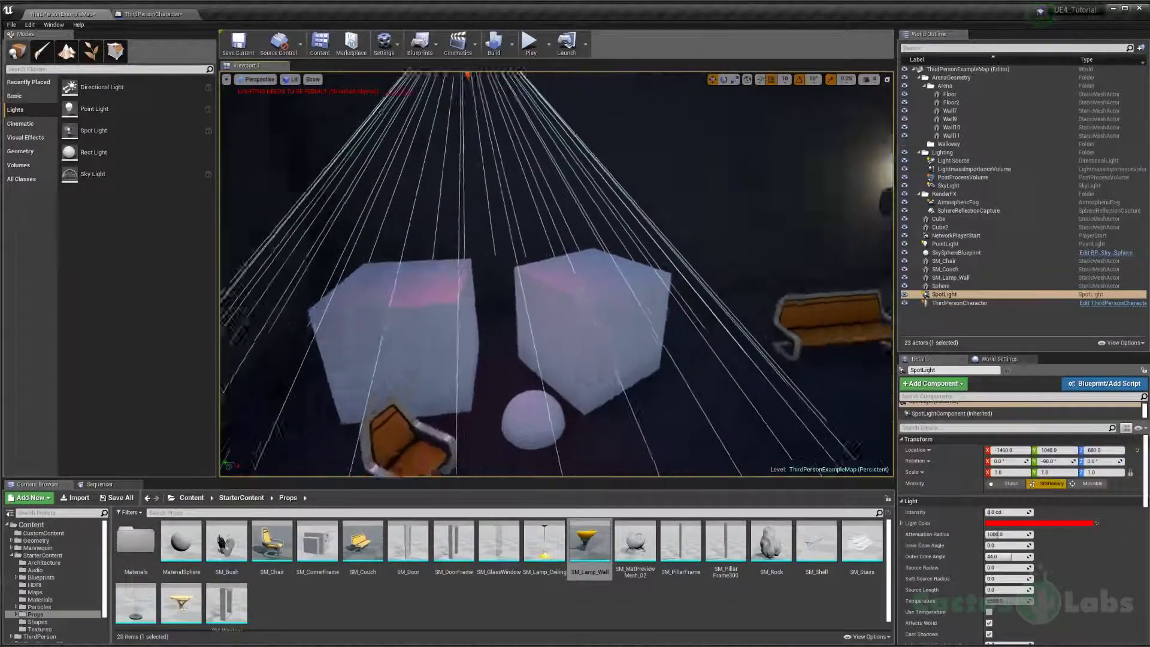
- Move the red spot light along X to -1360 and tilt it to about -80° toward the cubes
key("s")
right_click_drag(557, 269, 593, 239)
key("w")
key("s")
key("a")
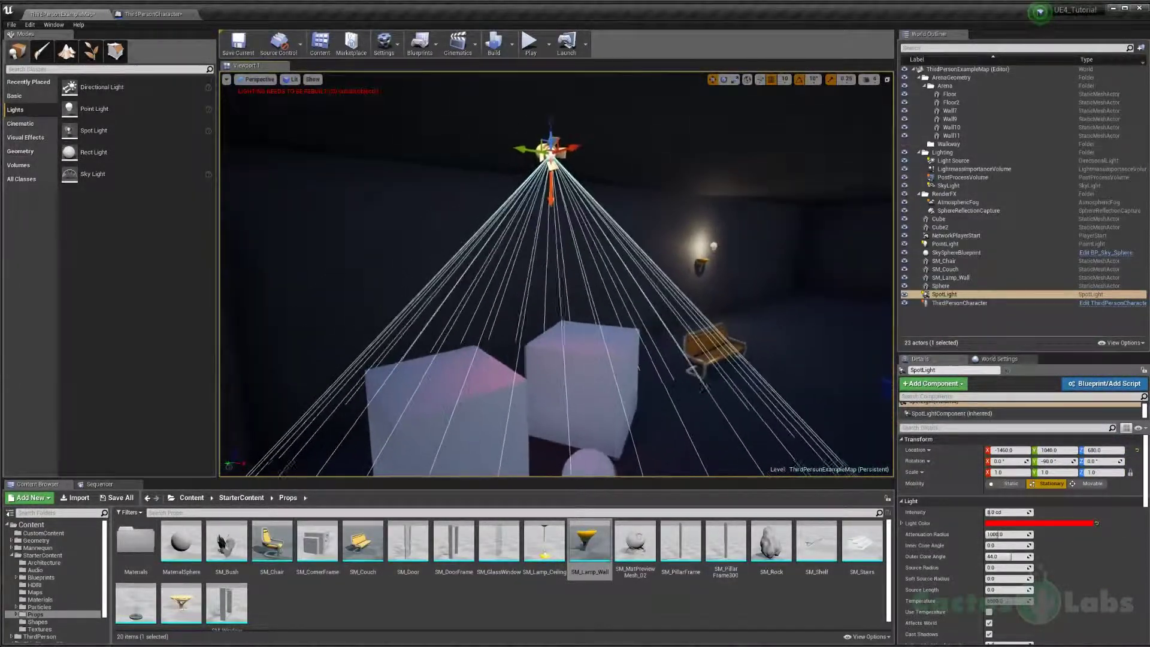
left_click_drag(570, 150, 650, 135)
key("e")
key("s")
key("d")
right_click_drag(650, 144, 608, 151)
key("w")
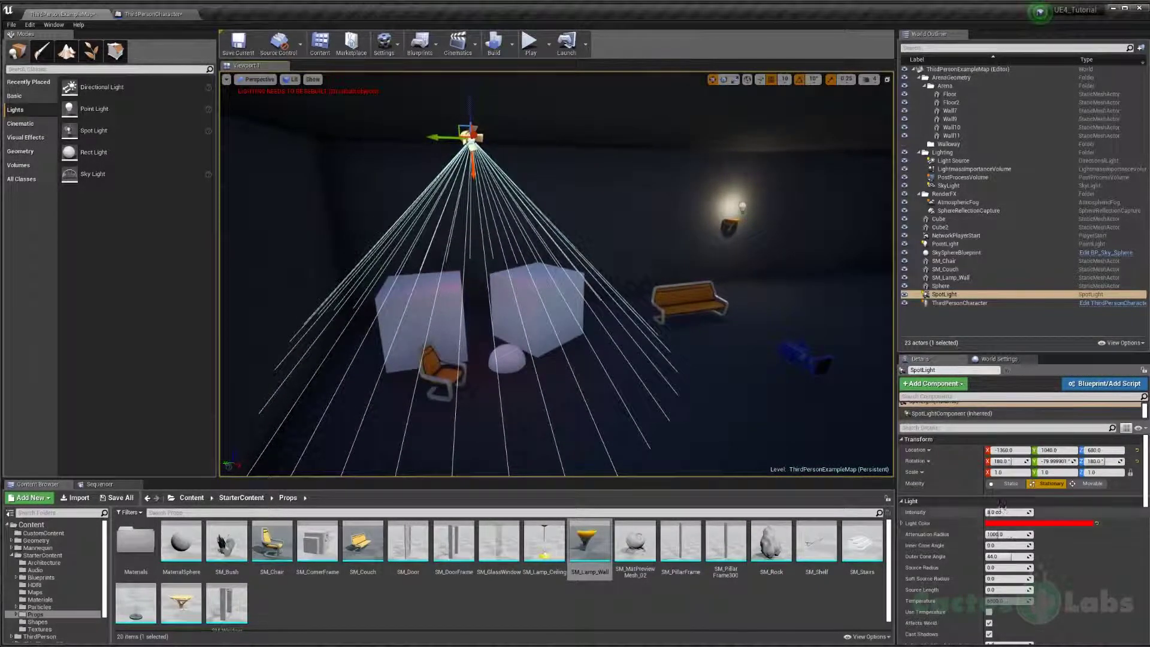
right_click_drag(803, 360, 770, 360)
key("w")
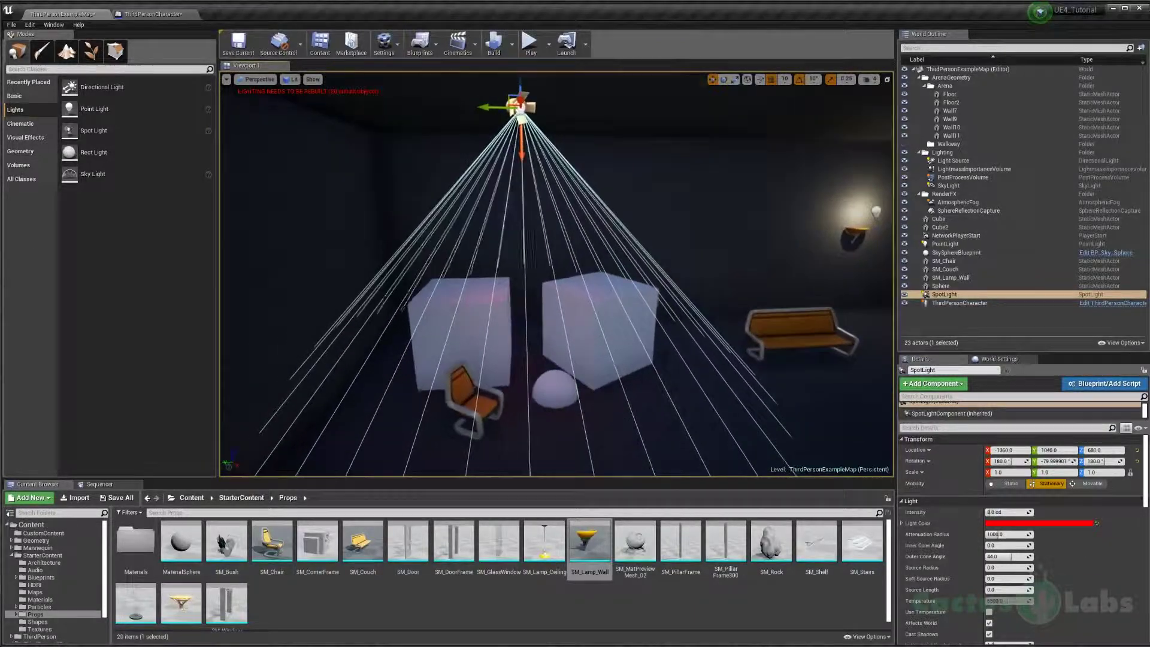
- Build the level's lighting and close the message log
key("s")
right_click_drag(575, 170, 602, 165)
left_click(575, 170)
key("a")
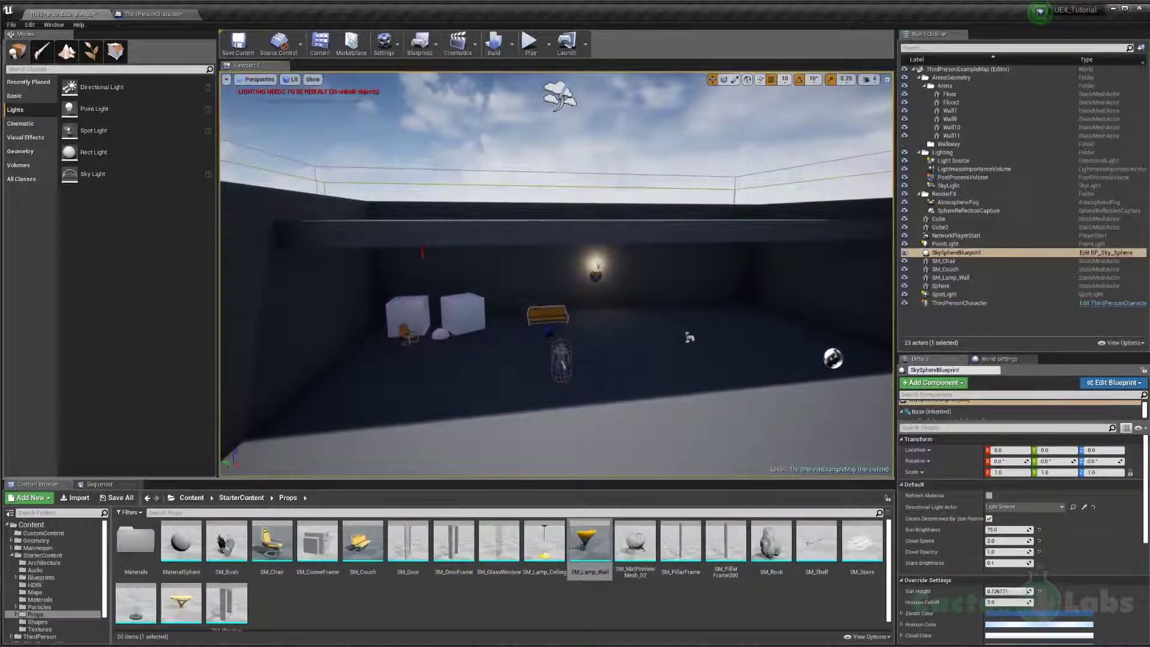
left_click(492, 47)
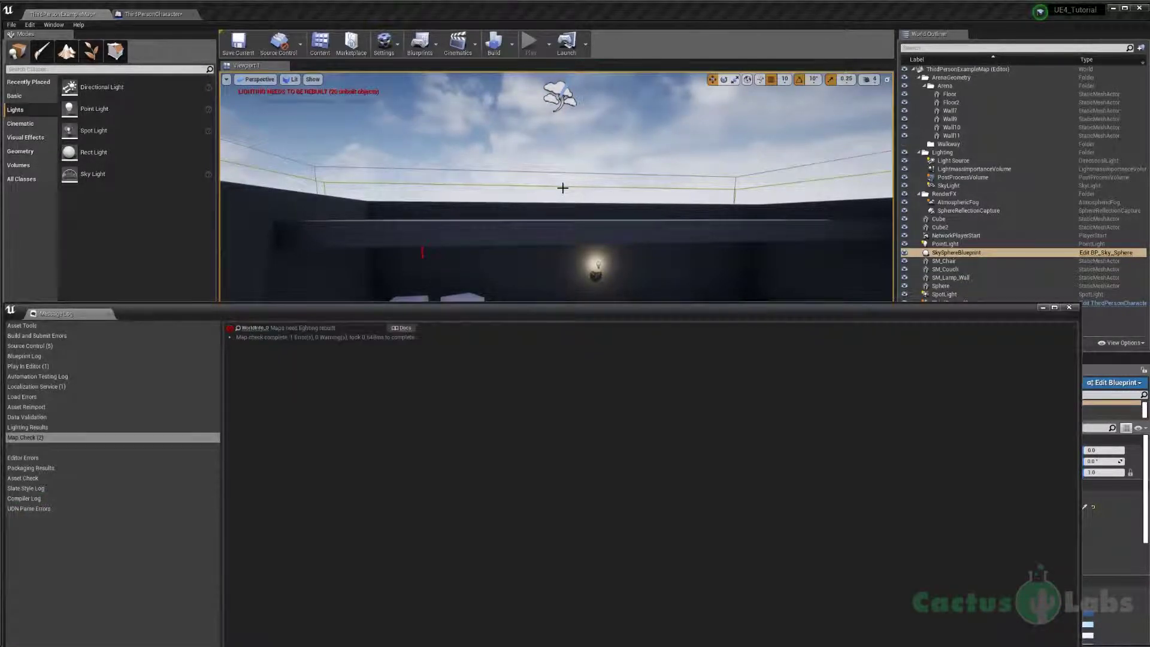
left_click(1069, 309)
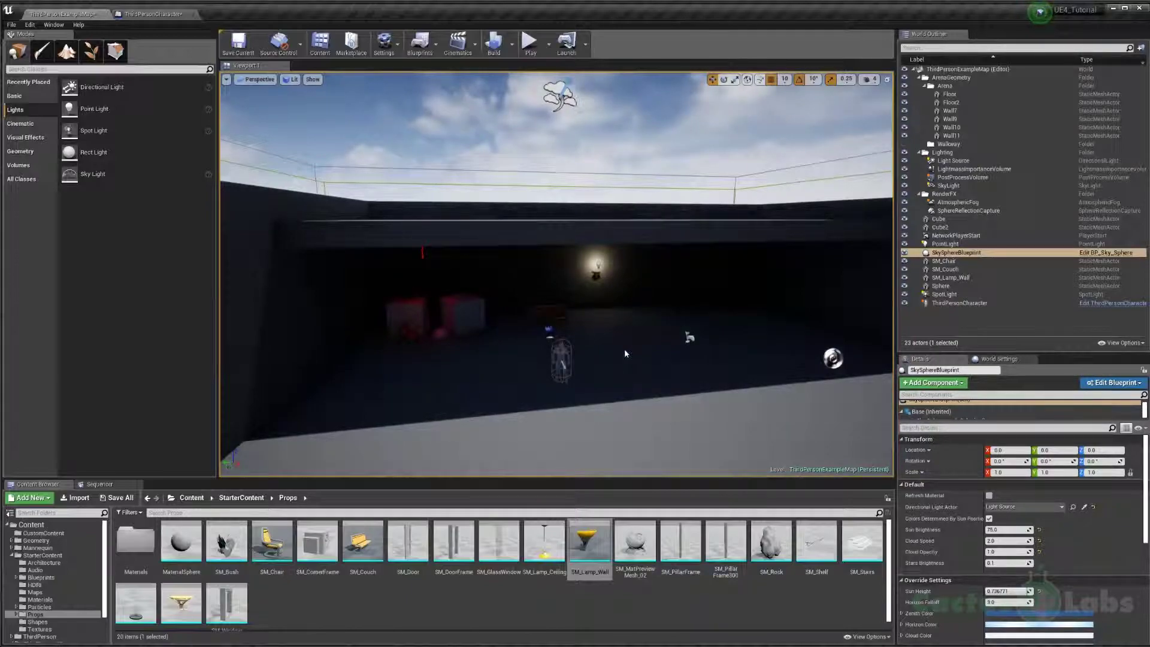
- Inspect the rebuilt lighting around the lamp, couch and cubes, toggling the game view on and off
key("w")
right_click_drag(677, 292, 694, 323)
key("g")
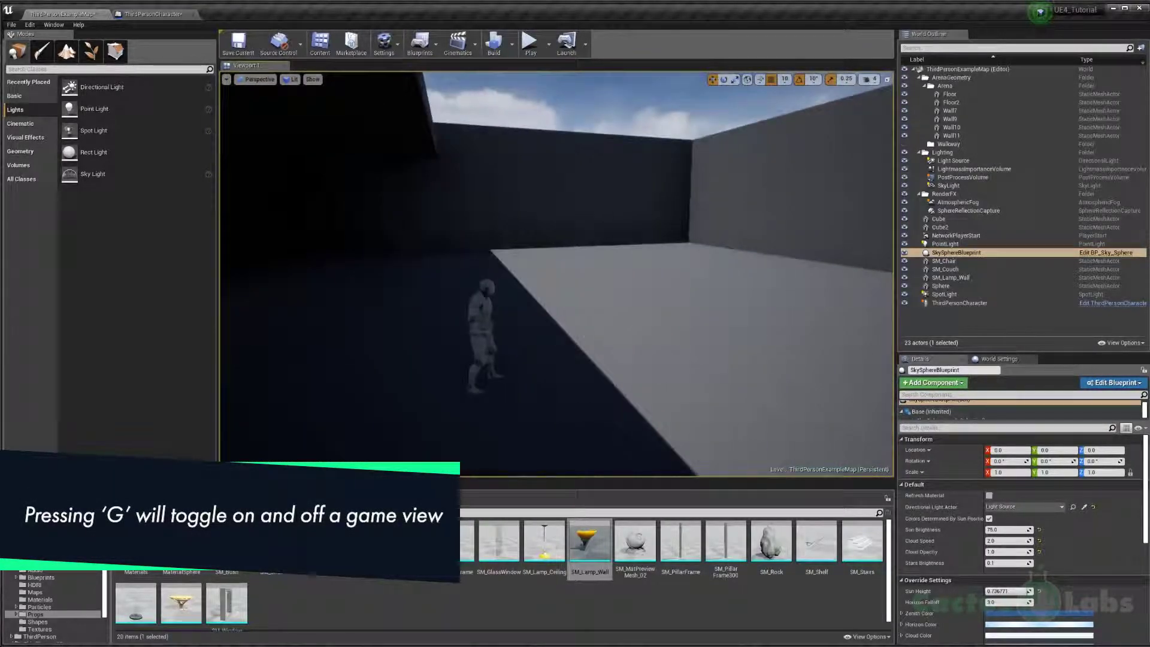
key("g")
key("g")
key("g")
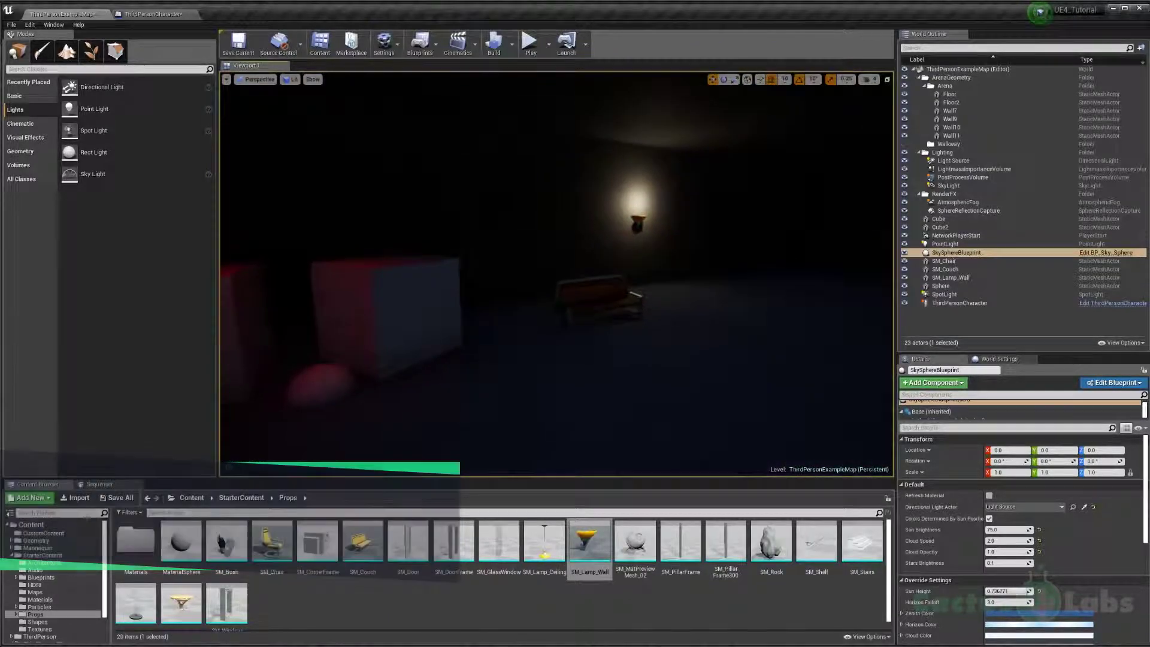
scroll(557, 274, "up", 5)
key("w")
right_click_drag(557, 274, 535, 311)
key("s")
key("g")
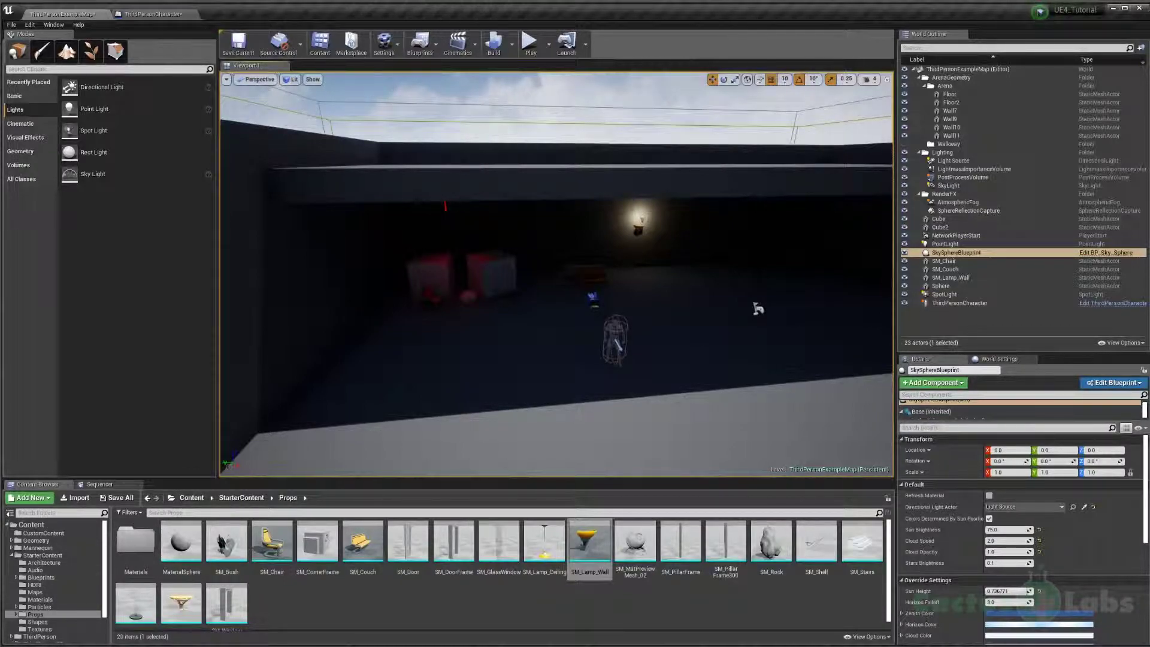
- Open the ThirdPersonCharacter placed in the level in the Blueprint Editor
left_click(616, 344)
left_click(1123, 382)
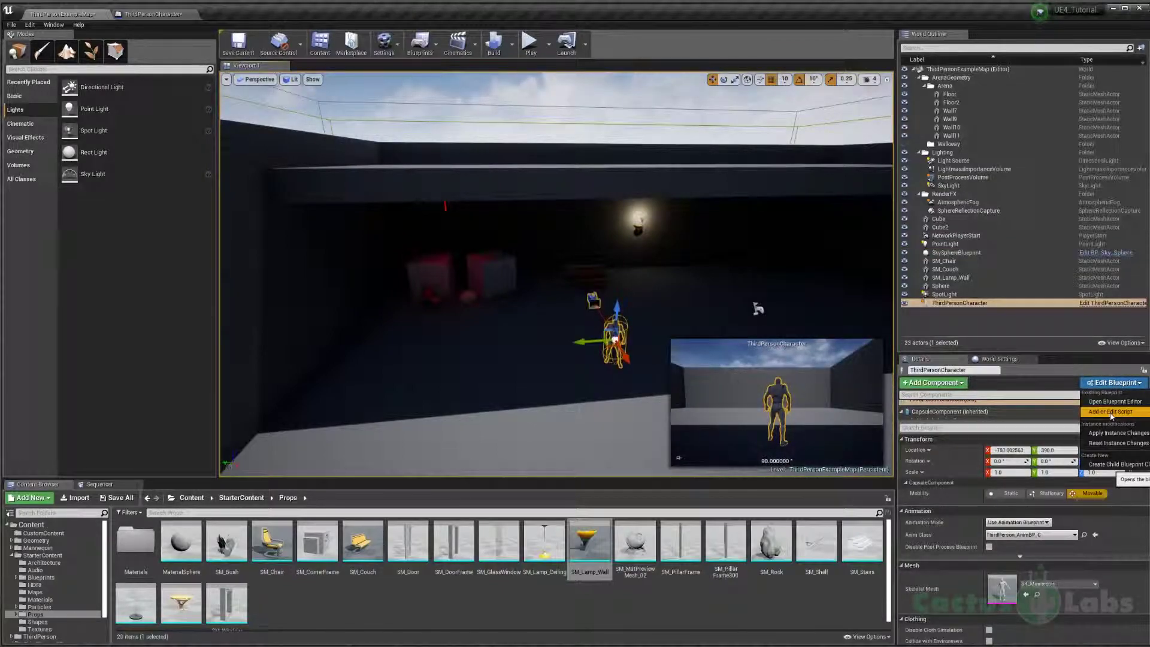
left_click(1115, 405)
right_click_drag(542, 354, 539, 413)
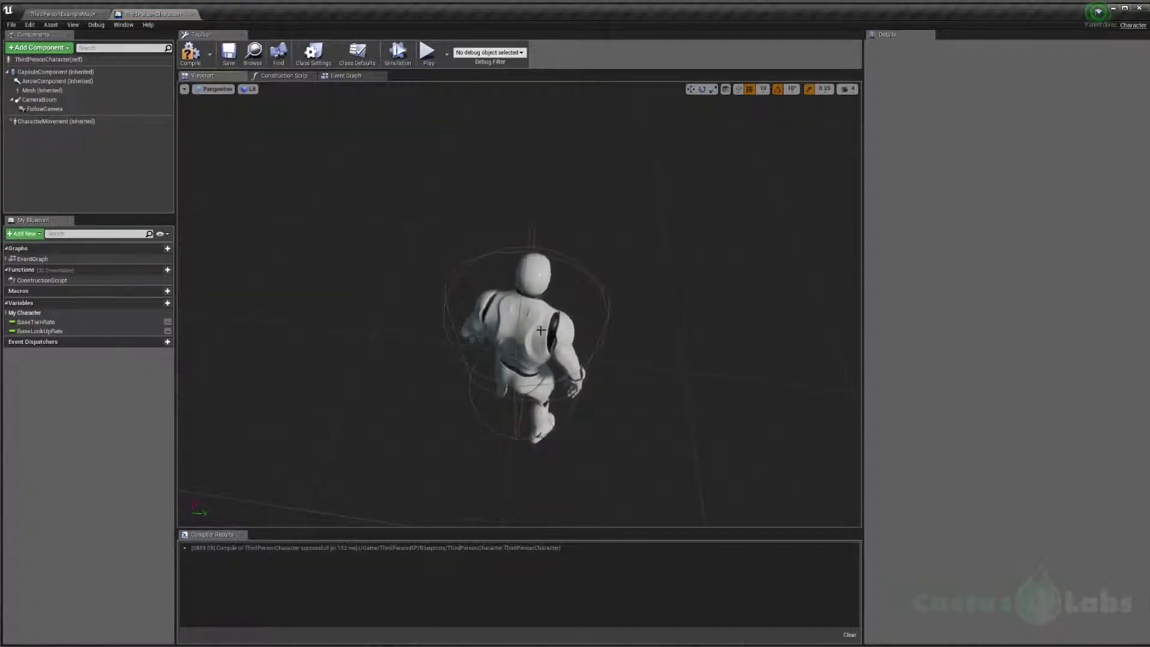
- Add a Spot Light component under the character's Mesh
left_click(530, 326)
right_click_drag(530, 327, 638, 286)
left_click(31, 48)
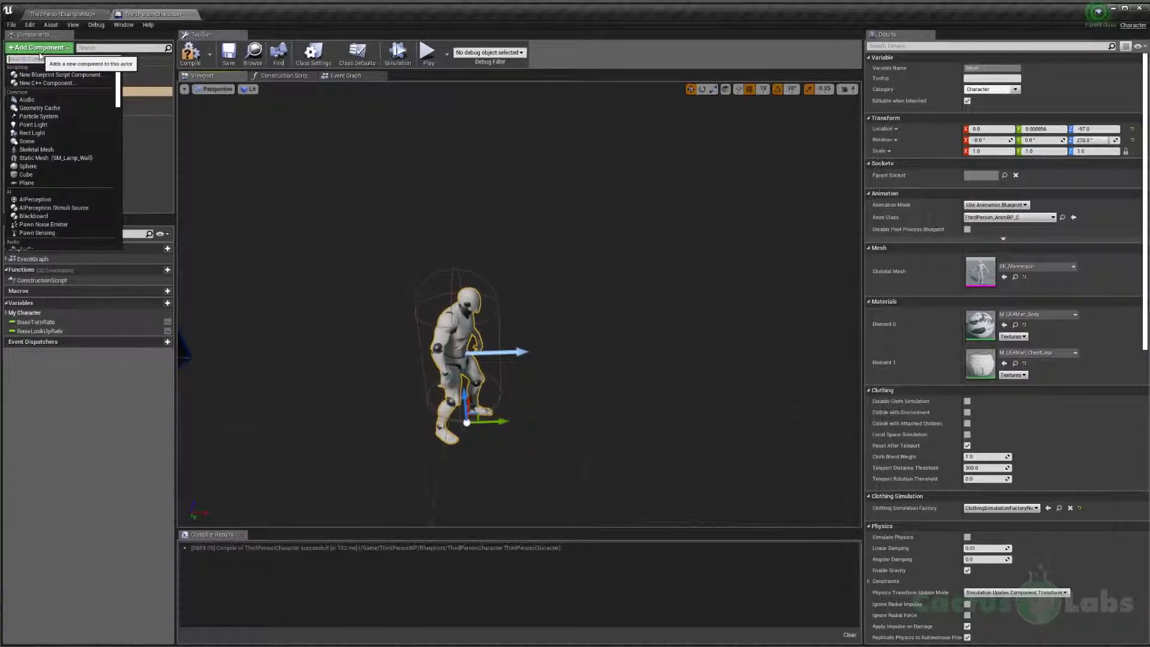
type("SPOT L")
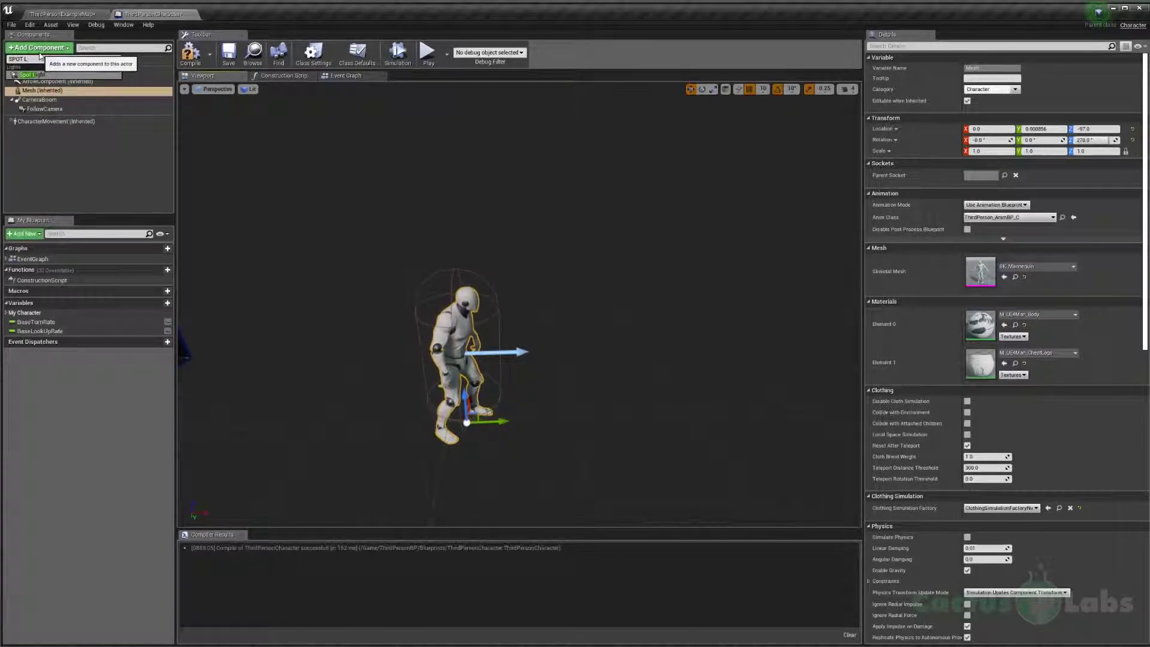
key("Return")
- Rotate the character's spot light about 90° around Z so it points in the facing direction
right_click_drag(383, 252, 246, 297)
right_click_drag(429, 372, 402, 359)
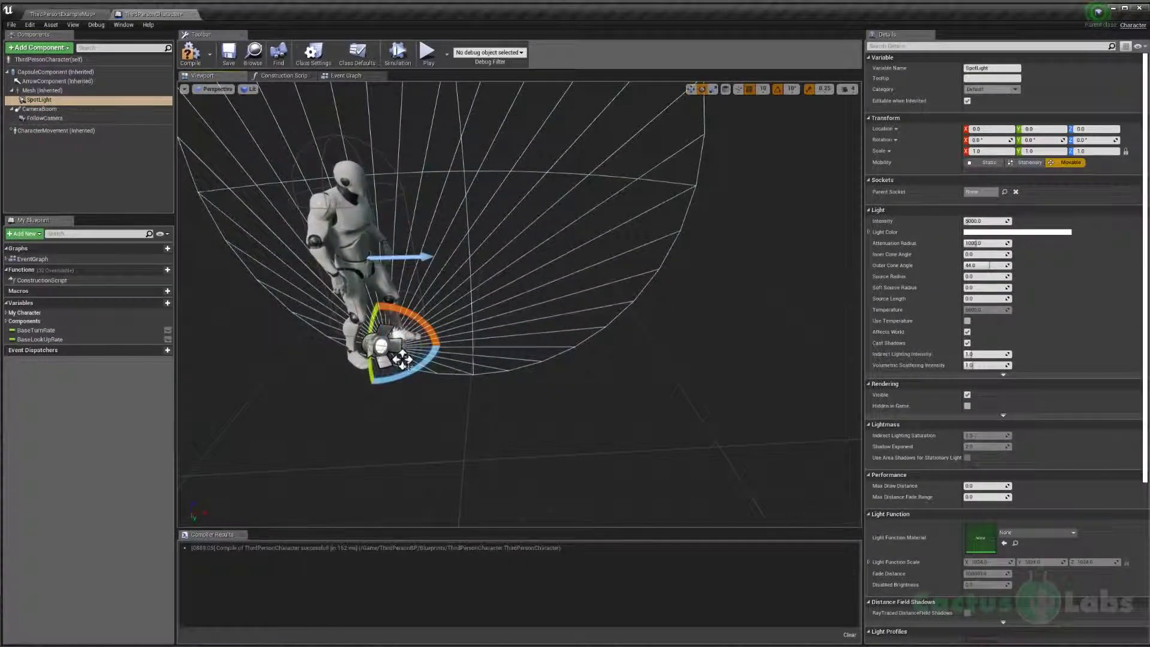
left_click_drag(402, 360, 418, 367)
right_click_drag(655, 233, 658, 231)
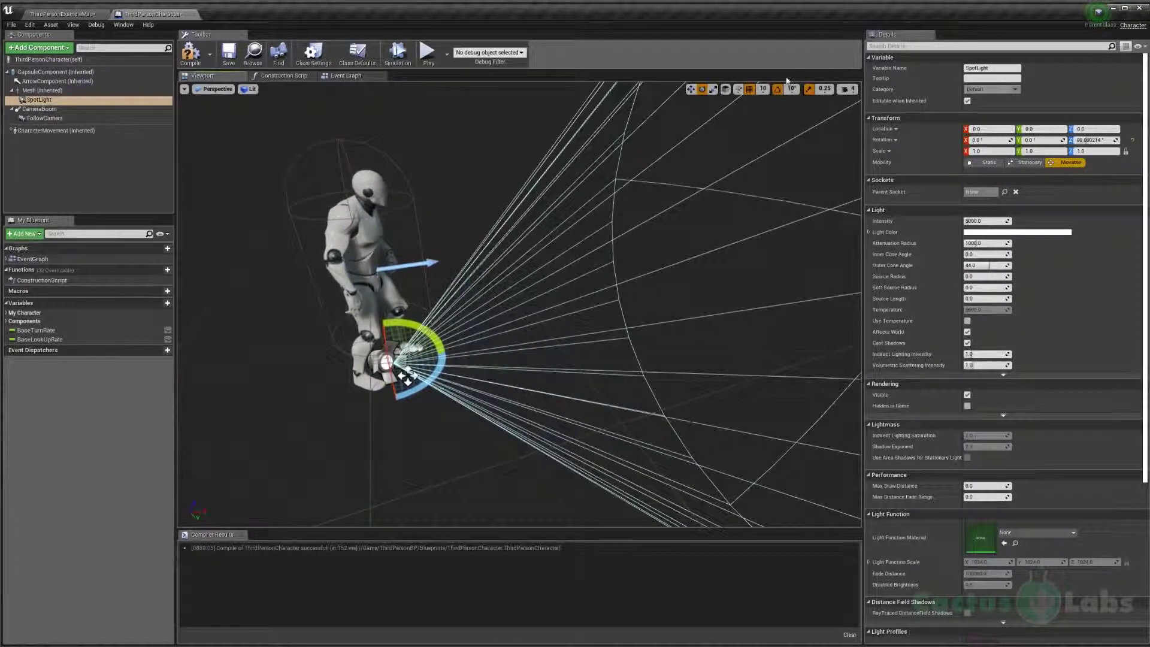
left_click_drag(407, 376, 408, 378)
left_click_drag(408, 376, 408, 376)
key("ctrl+z")
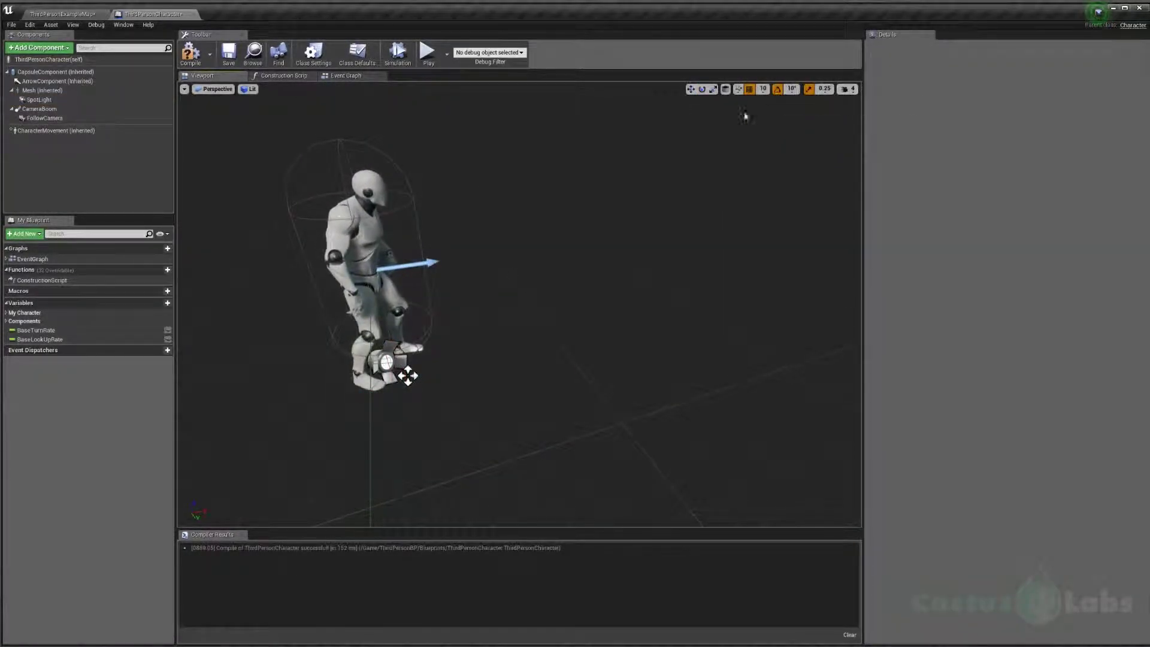
- Move the character's spot light up in front of the chest, to about Y 30 and Z 130, and try it in the game preview
left_click(388, 363)
right_click_drag(388, 363, 365, 353)
key("w")
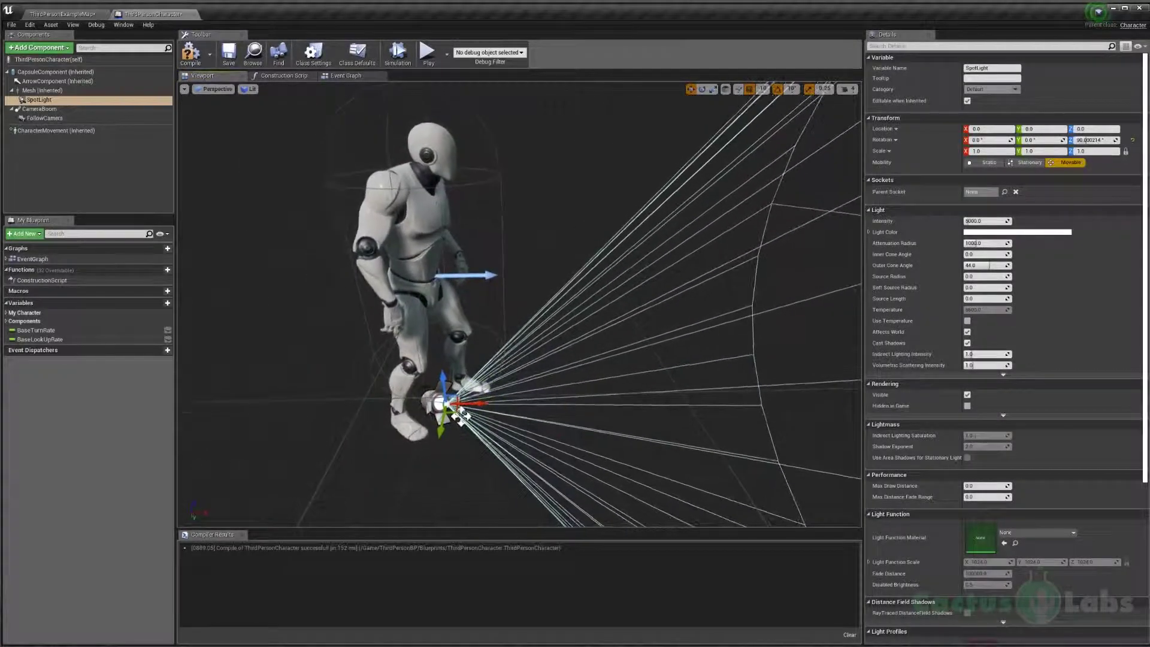
left_click_drag(447, 382, 510, 214)
mouse_move(509, 214)
right_mouse_down()
mouse_move(419, 228)
mouse_move(509, 218)
right_mouse_up()
right_click_drag(352, 273, 412, 336)
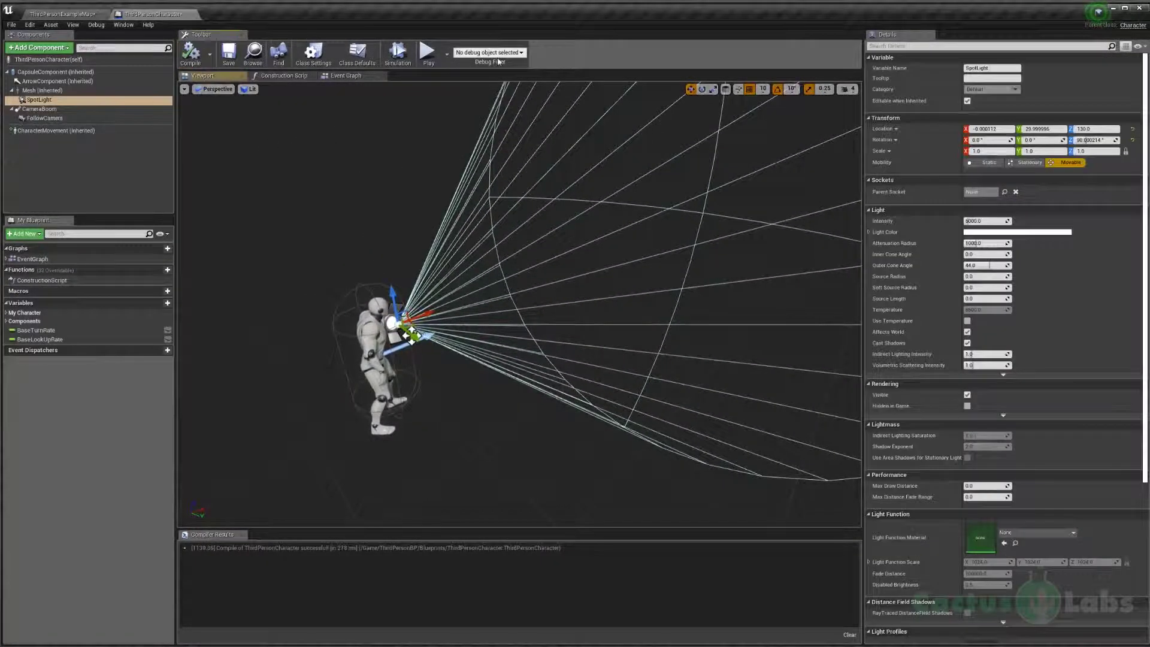
left_click(428, 54)
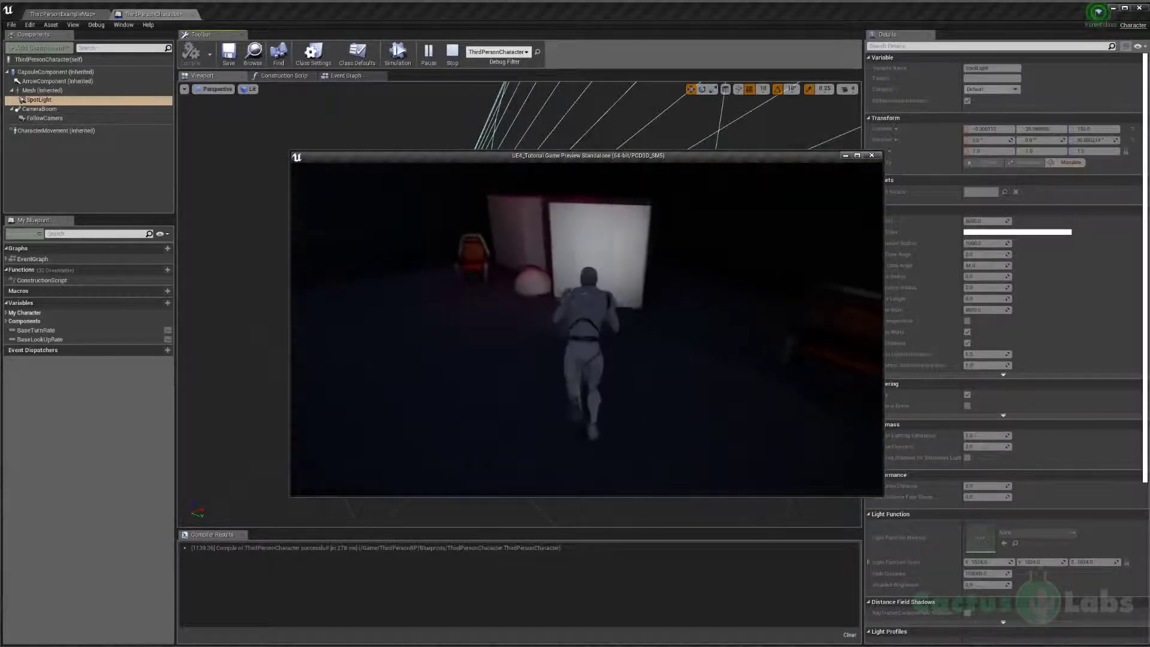
key("Escape")
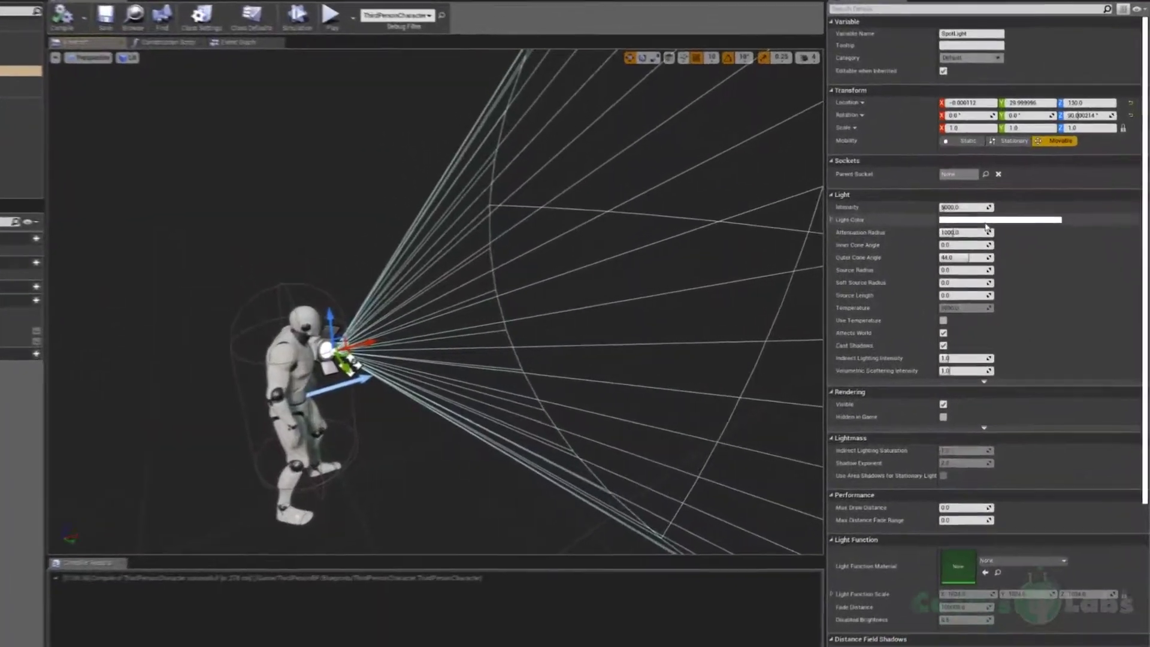
- Set the spot light's Light Color to a warm pale orange, about R 1.0, G 0.81, B 0.58
left_click(1007, 233)
mouse_move(1041, 313)
left_mouse_down()
mouse_move(1054, 303)
mouse_move(1034, 311)
left_mouse_up()
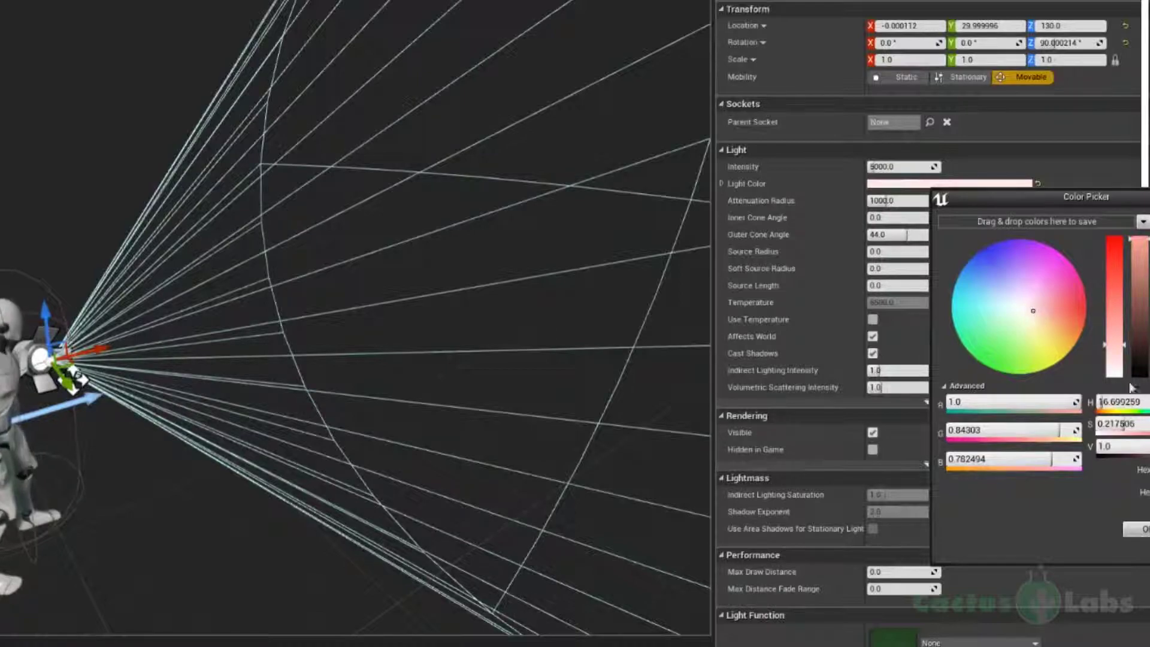
left_click(1040, 318)
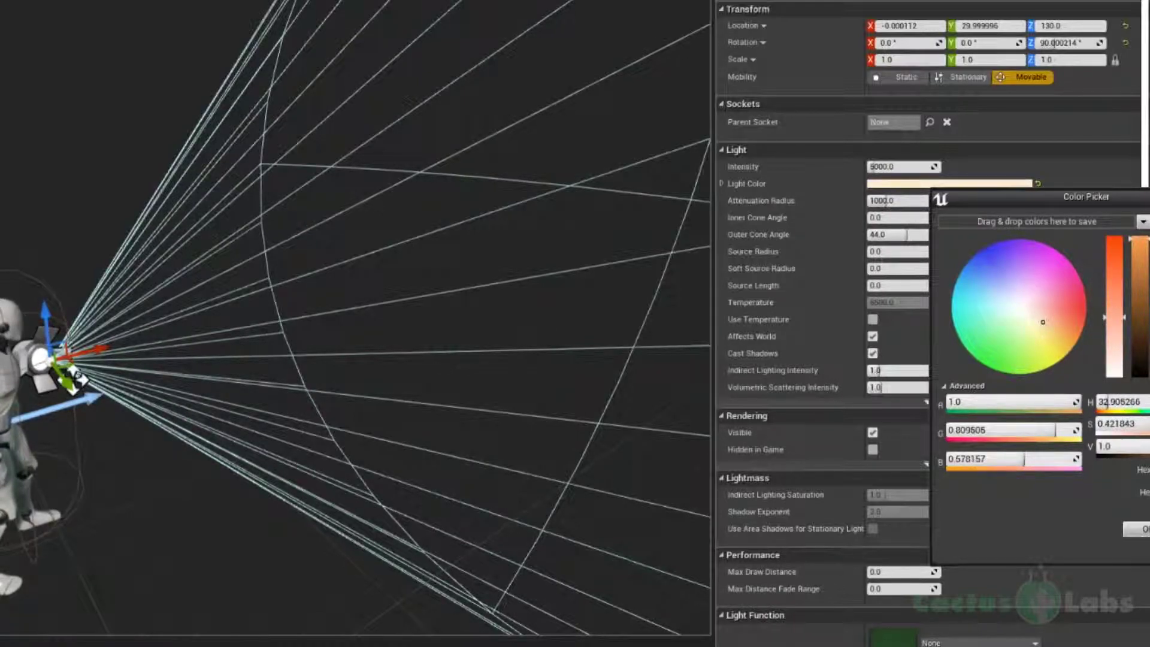
left_click(1143, 529)
right_click_drag(371, 217, 470, 222)
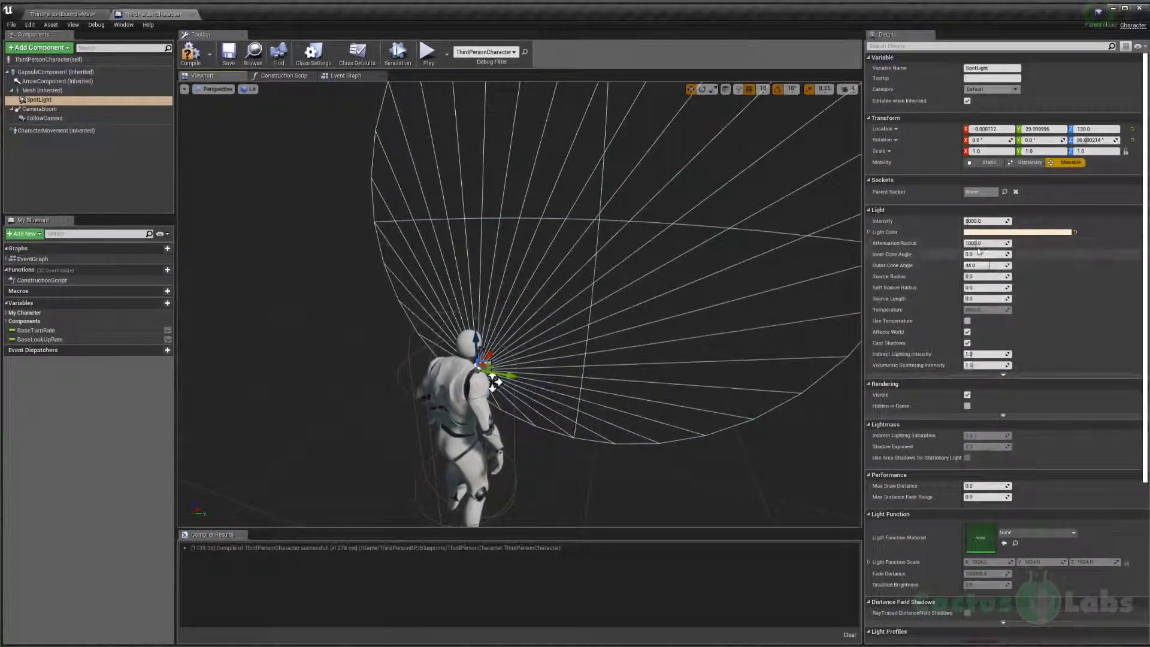
right_click_drag(550, 272, 520, 215)
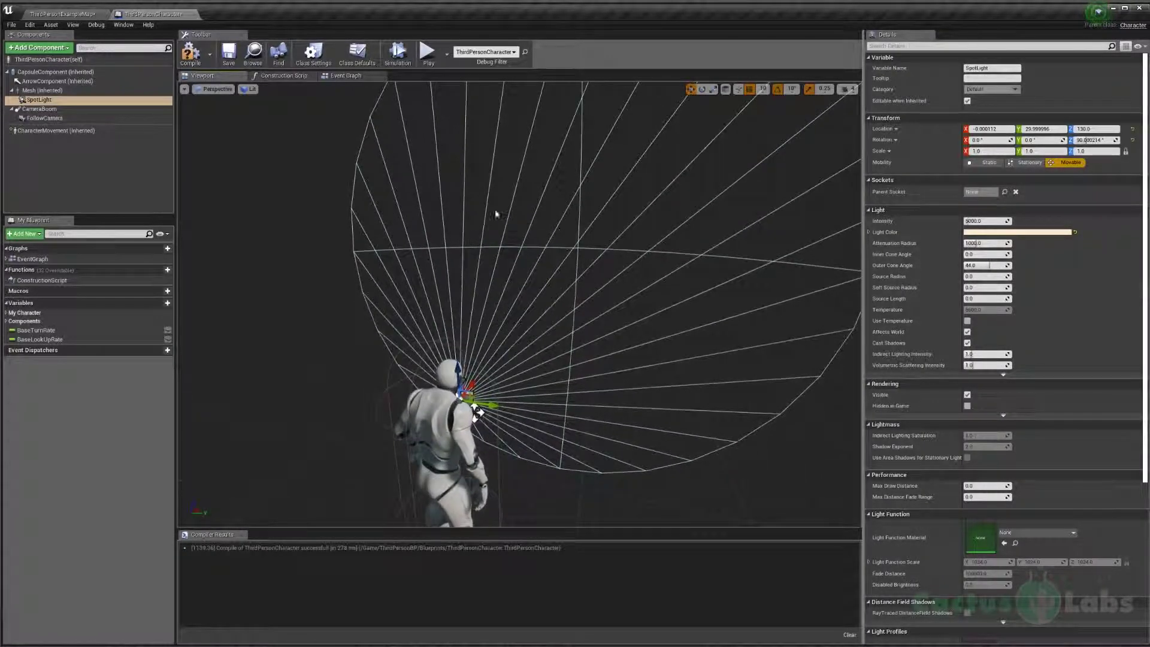
- Playtest the level to check the warm-coloured flashlight against a dark wall
left_click(440, 63)
key("w")
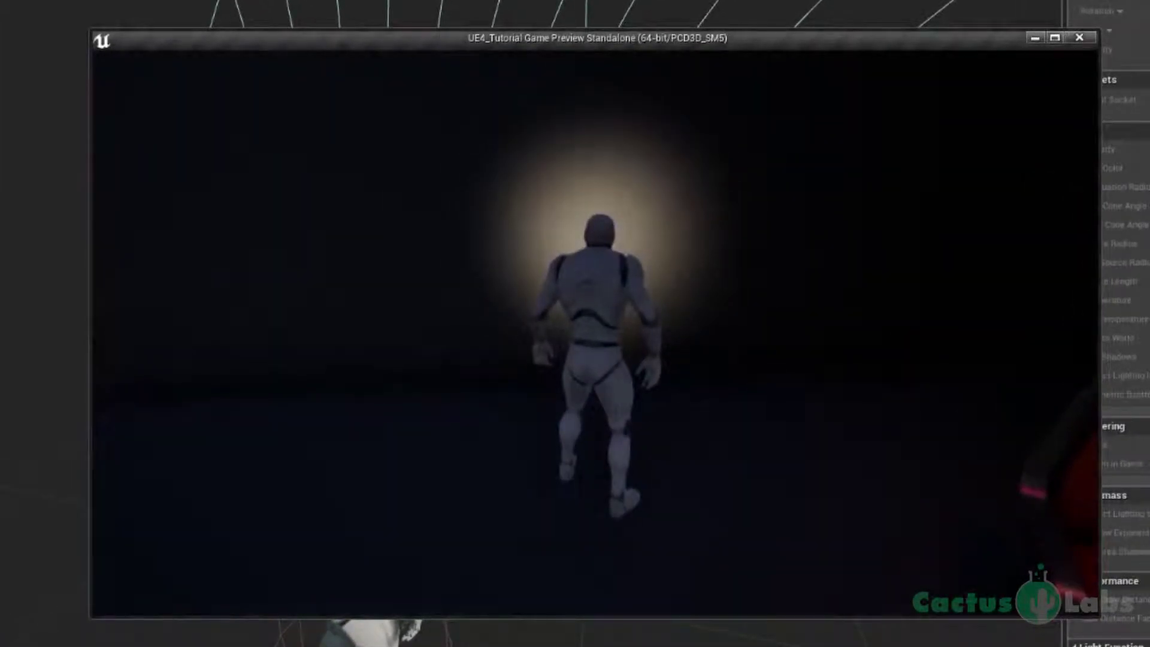
key("Escape")
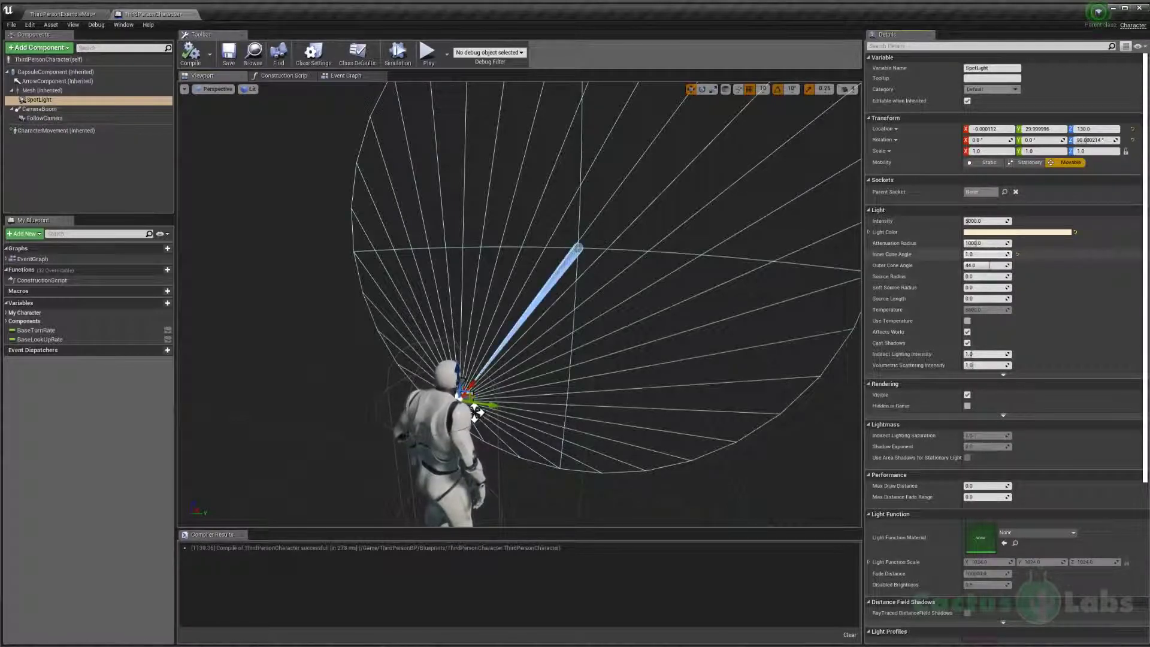
- Set the spot light's Inner Cone Angle to about 23.6, Attenuation Radius to about 1379 and Intensity to 6000, and compile the Blueprint
mouse_move(982, 254)
left_mouse_down()
mouse_move(1019, 254)
mouse_move(986, 244)
left_mouse_up()
right_click_drag(575, 242, 553, 242)
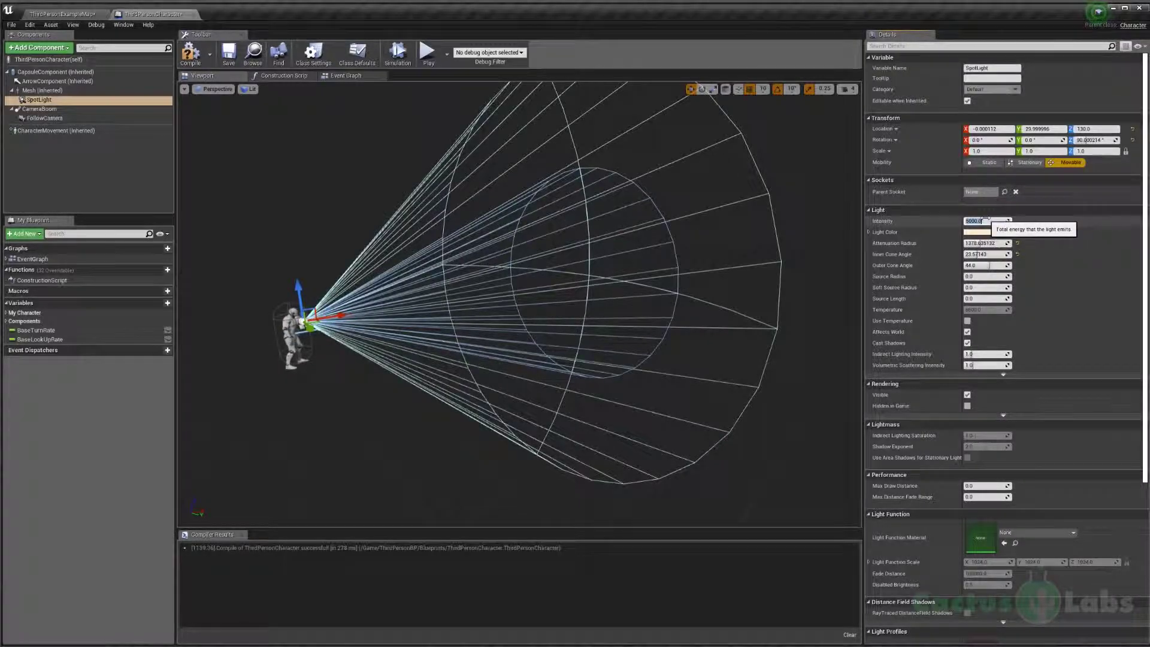
scroll(378, 237, "up", 4)
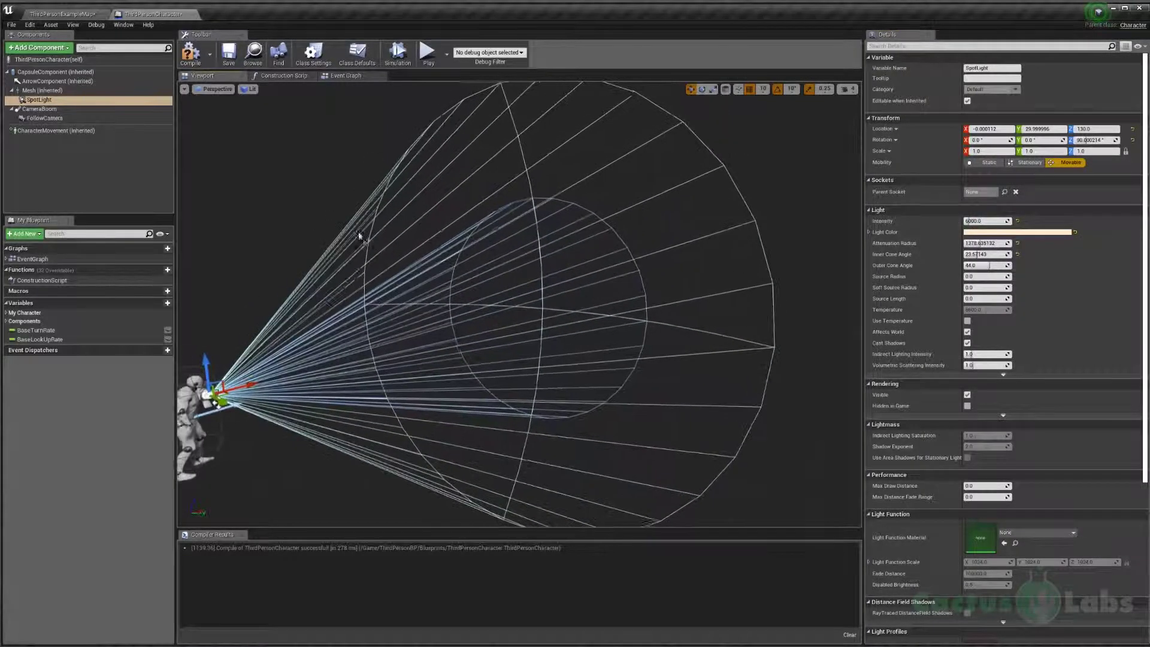
left_click(191, 52)
- Playtest the level, running the character around the arena to check the wider, brighter flashlight beam
left_click(428, 53)
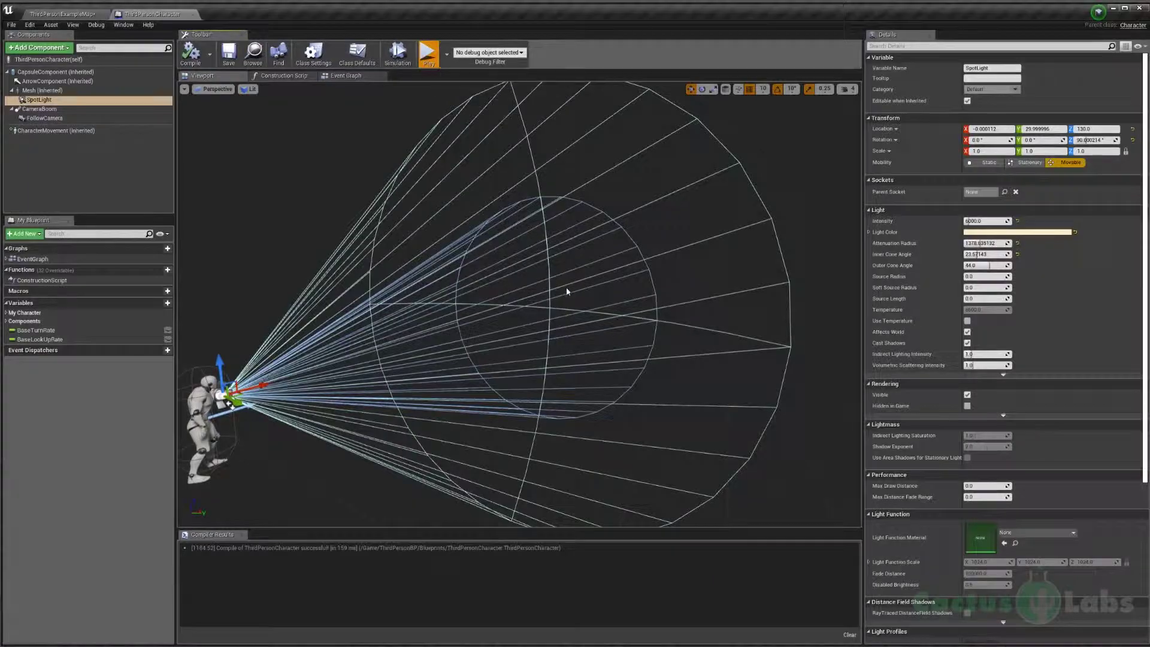
key("w")
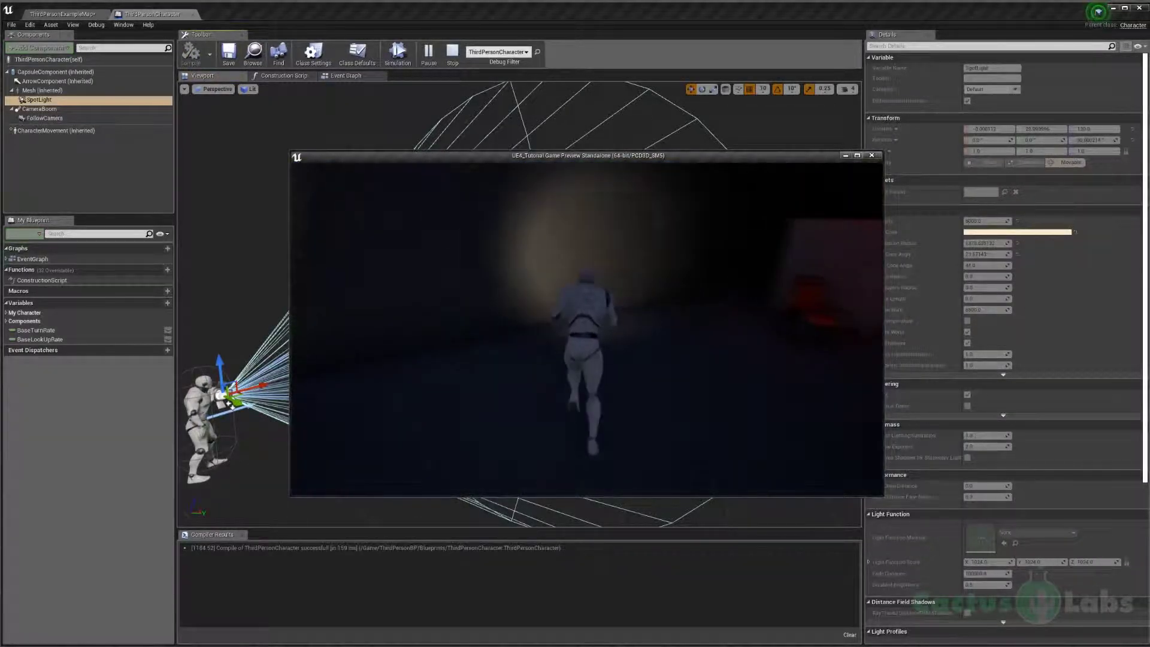
key("w")
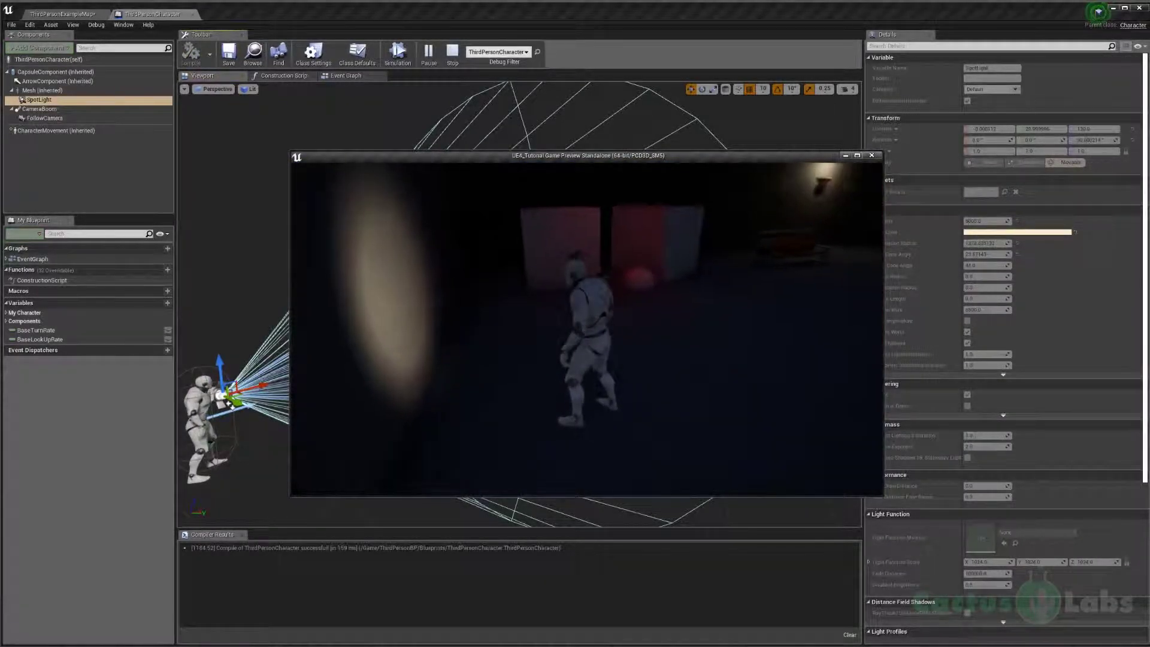
key("w")
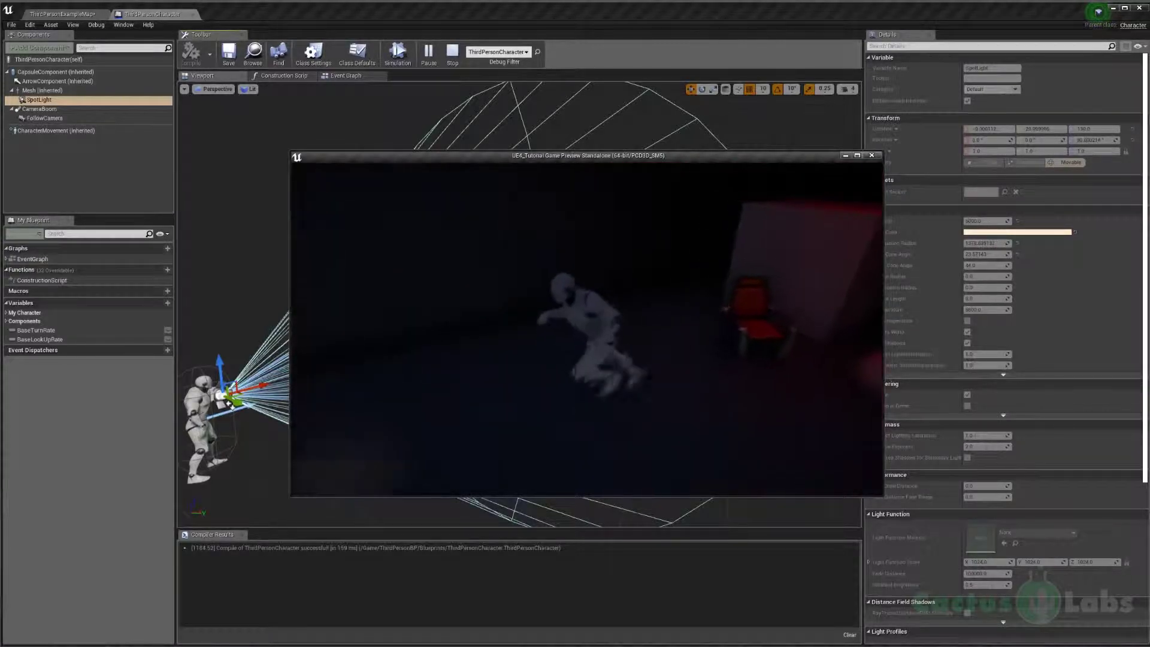
key("w")
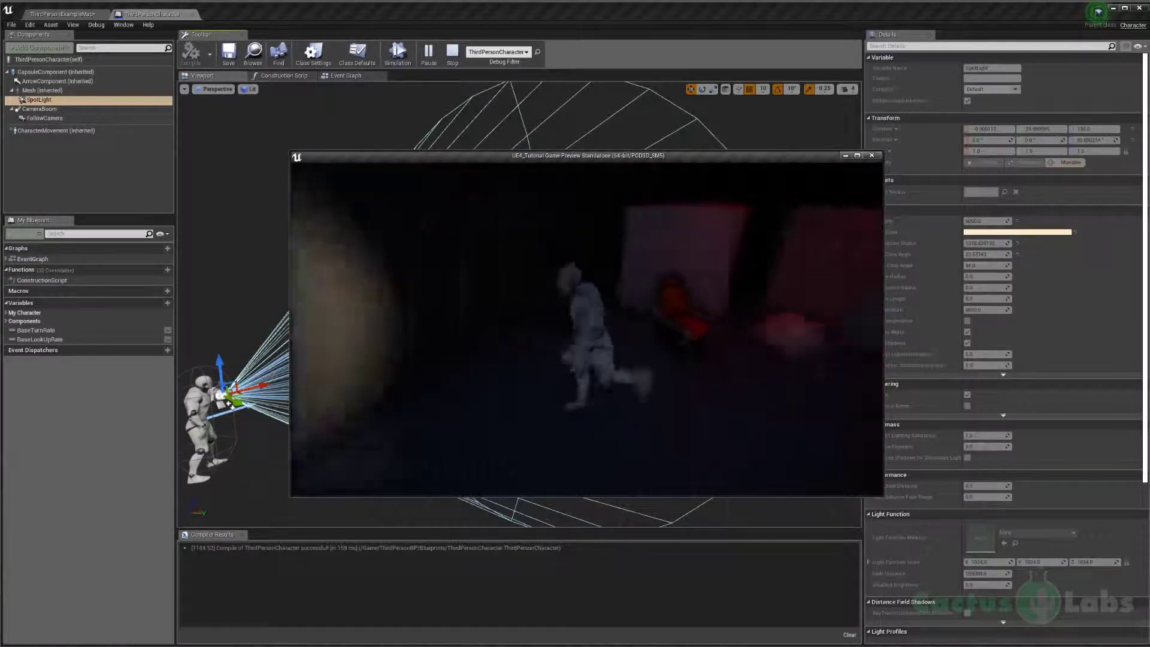
key("w")
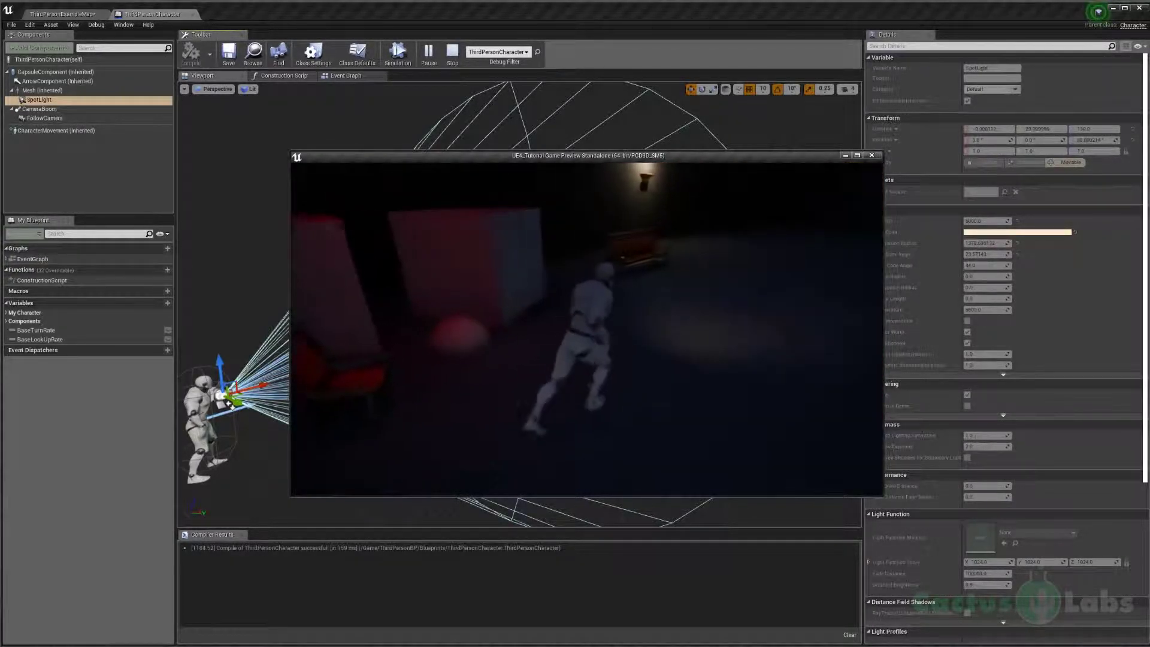
key("w")
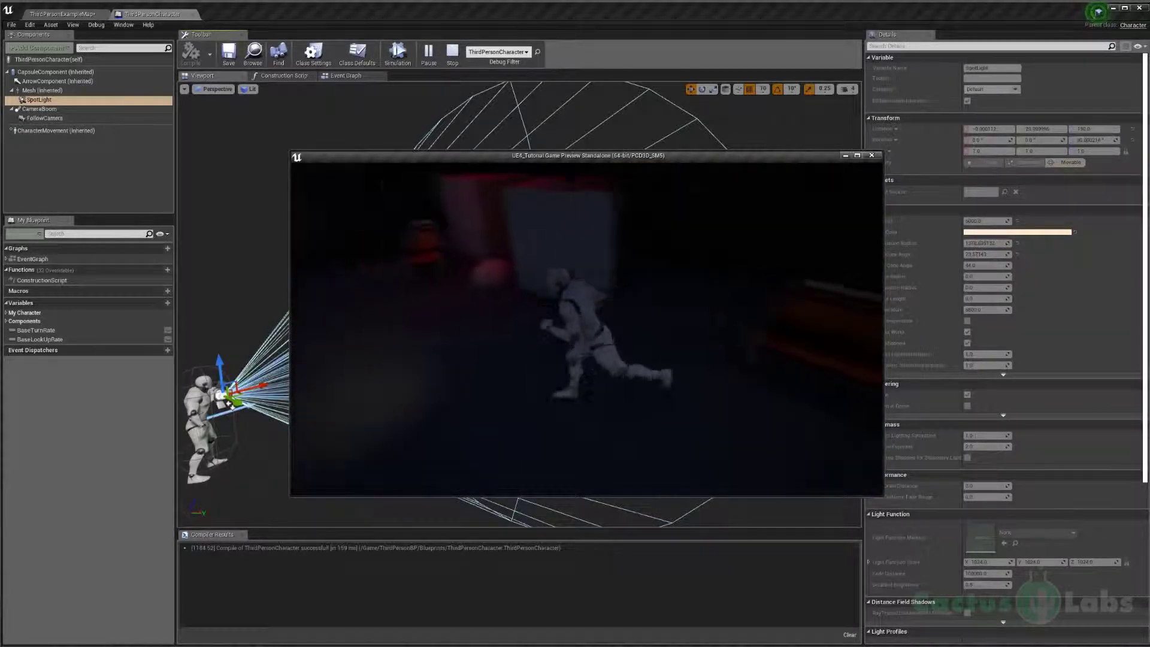
key("Escape")
- Turn off the spot light's Visible option under Rendering and check the unlit character in the game preview
mouse_move(332, 359)
right_mouse_down()
mouse_move(287, 371)
mouse_move(311, 389)
mouse_move(329, 371)
right_mouse_up()
mouse_move(359, 242)
right_mouse_down()
mouse_move(326, 242)
mouse_move(359, 242)
right_mouse_up()
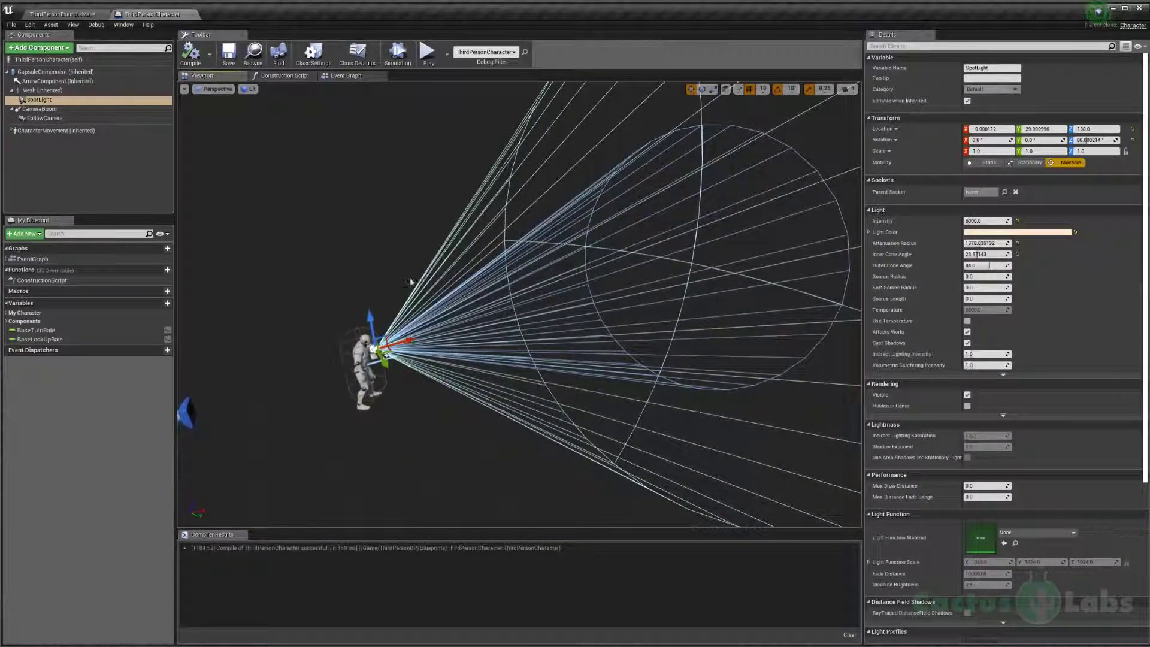
left_click(967, 396)
left_click(419, 50)
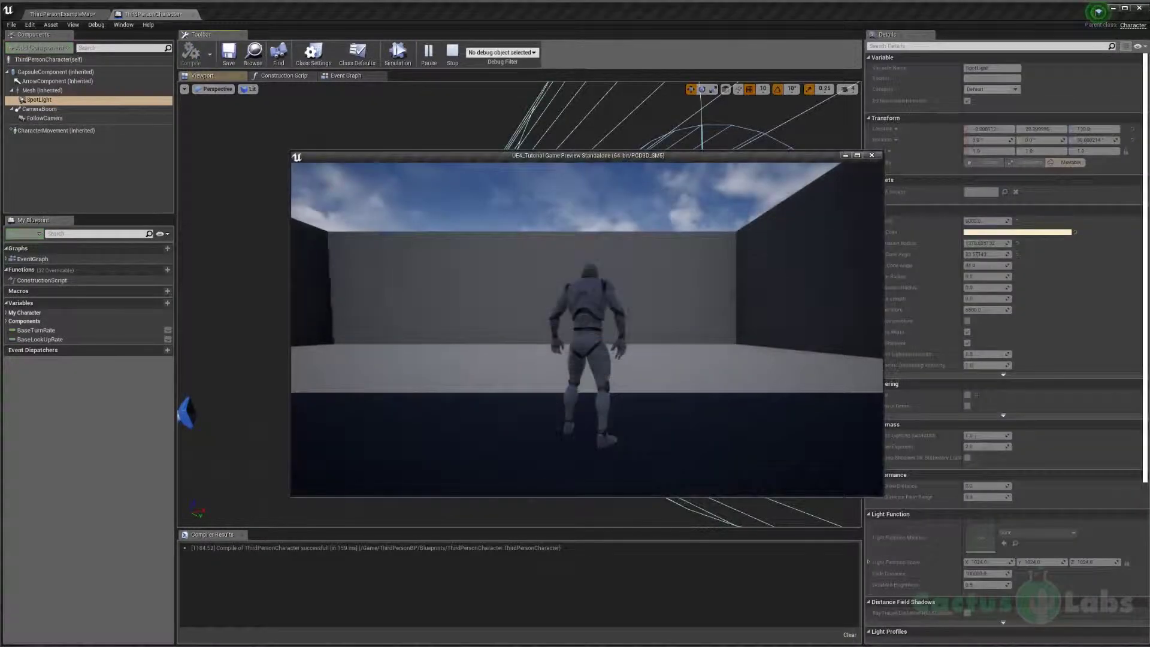
key("w")
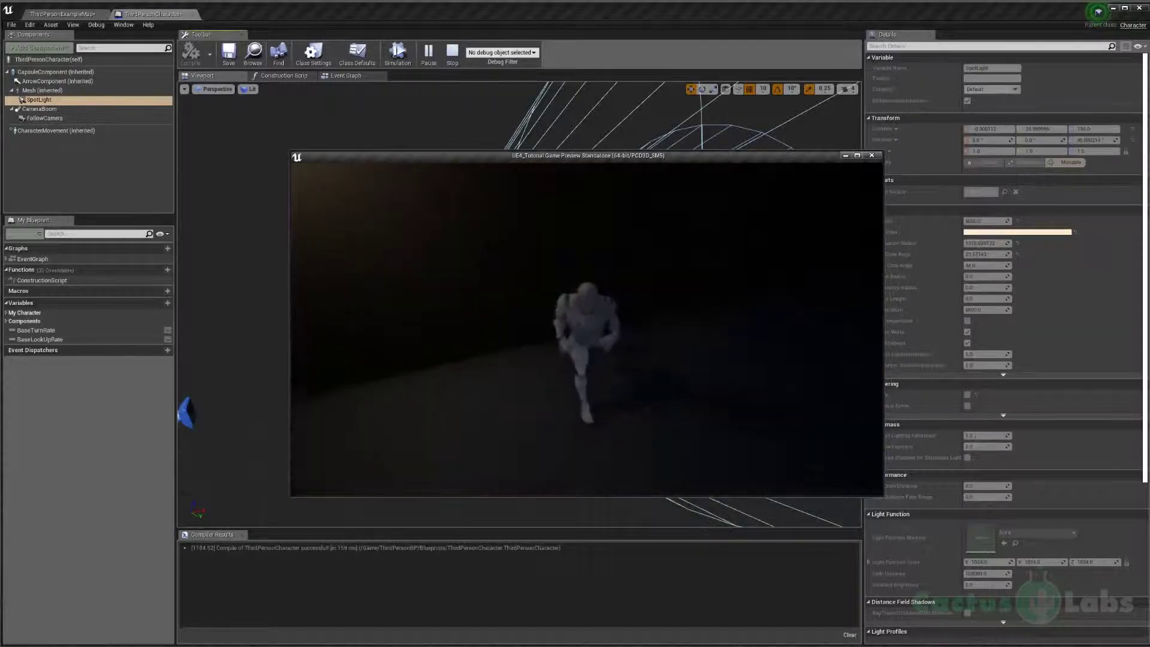
key("Escape")
- Add an F keyboard event in the character's Event Graph, below the Sprint Mechanic comment box
right_click_drag(498, 365, 375, 360)
left_click(353, 76)
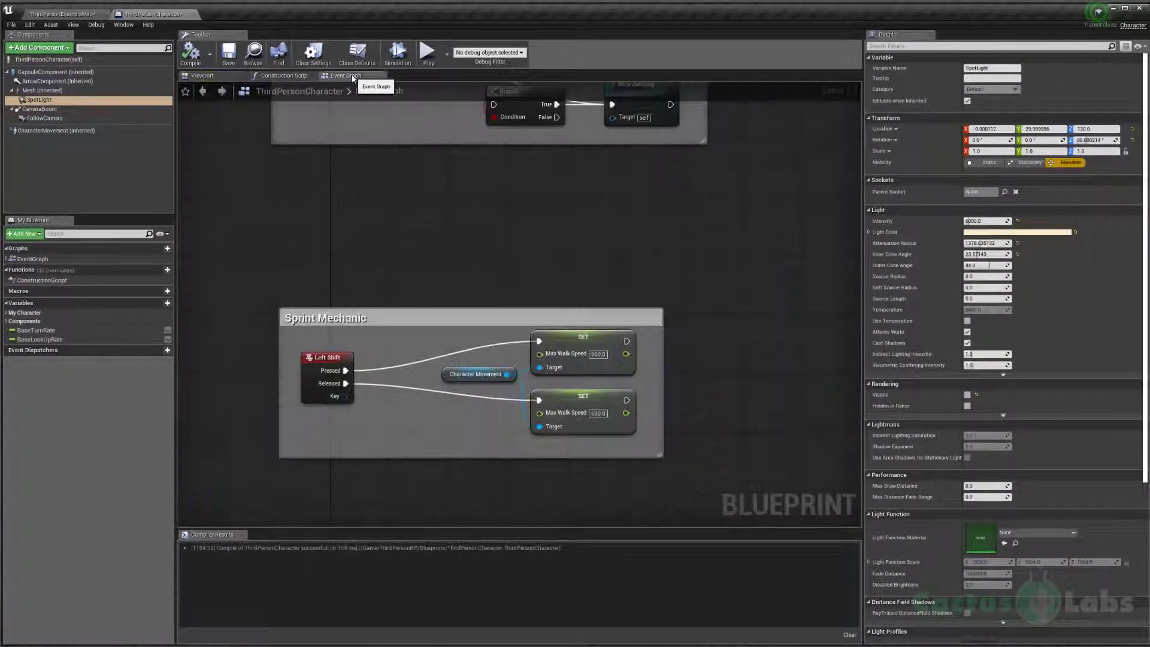
right_click_drag(505, 275, 532, 184)
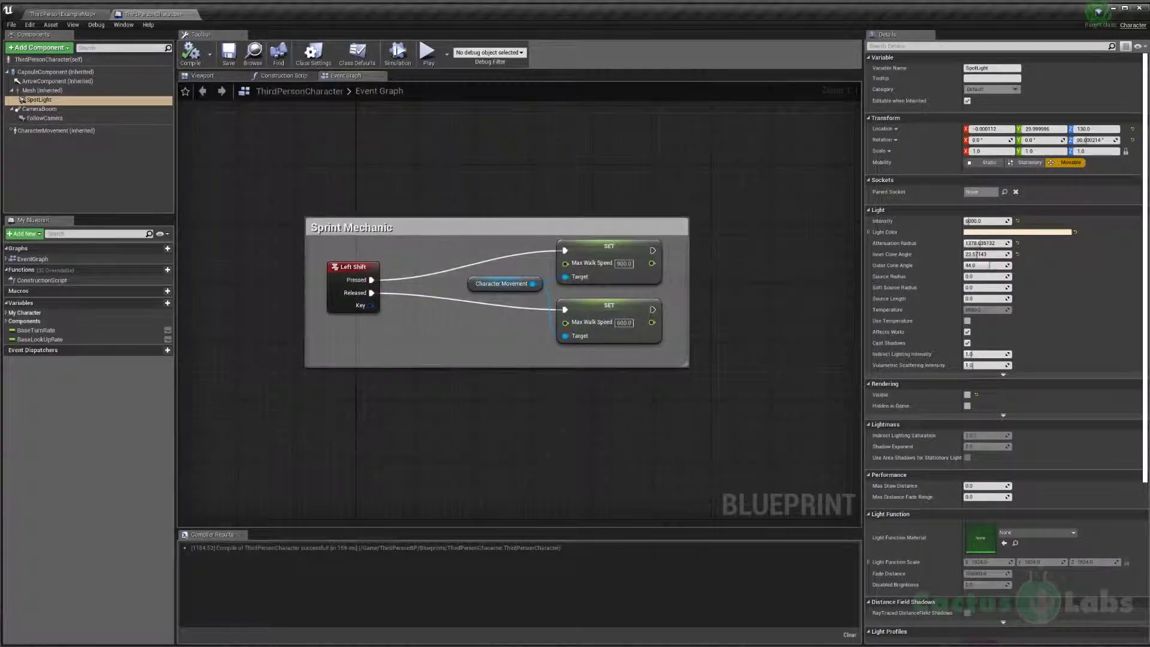
right_click_drag(394, 372, 409, 328)
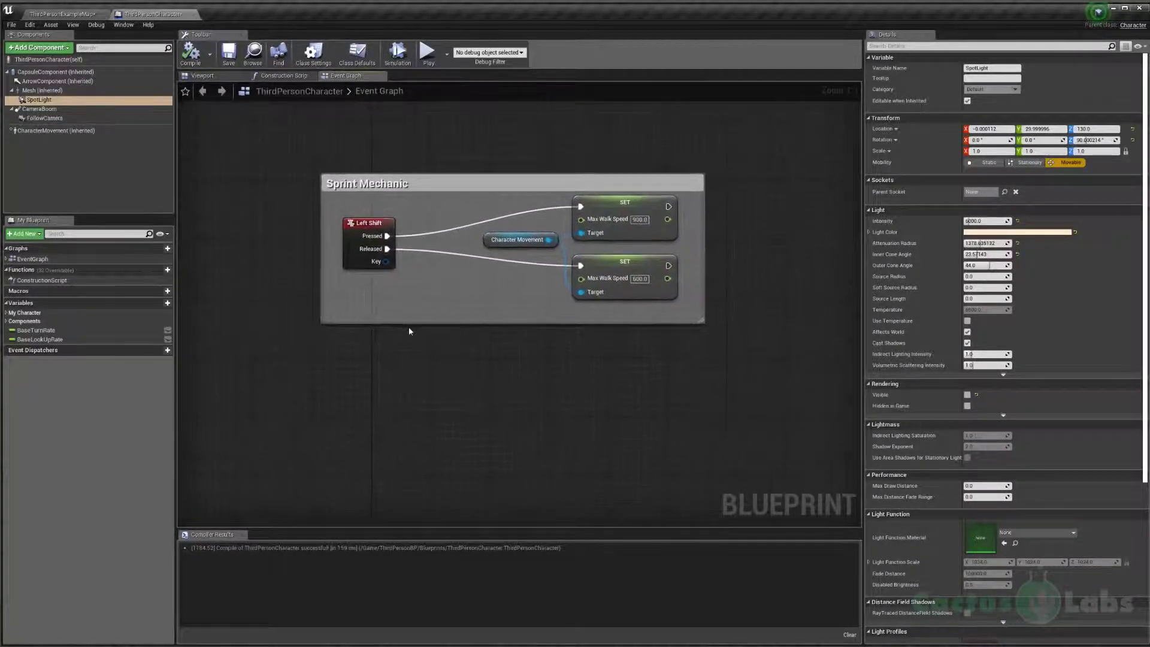
right_click(343, 412)
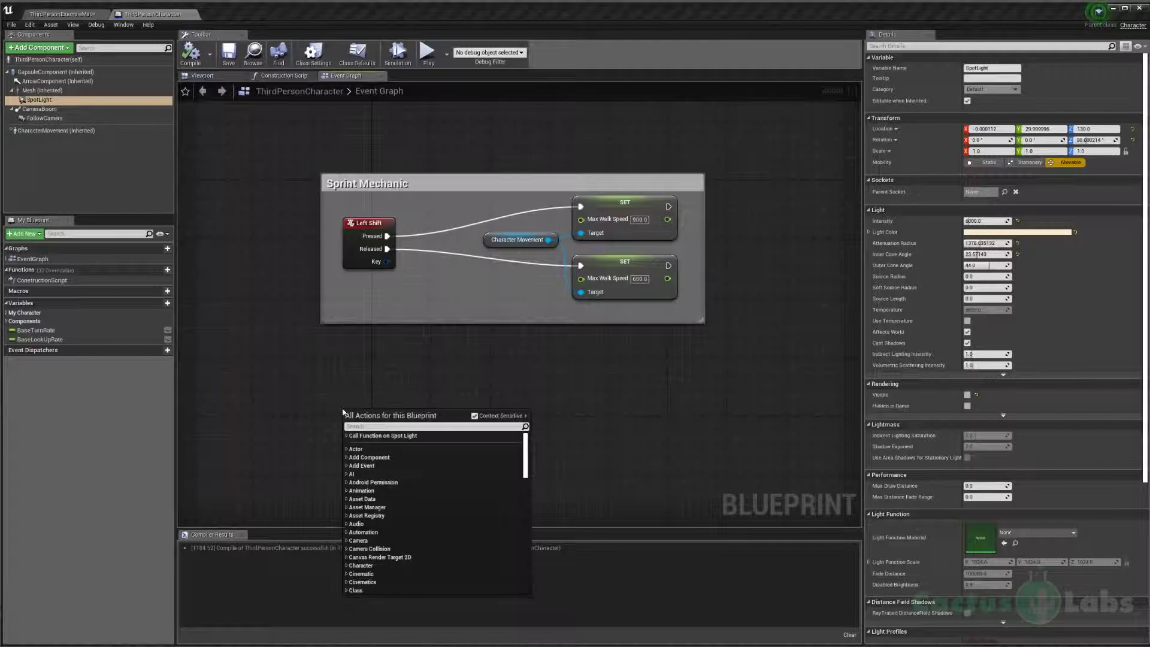
type("f key")
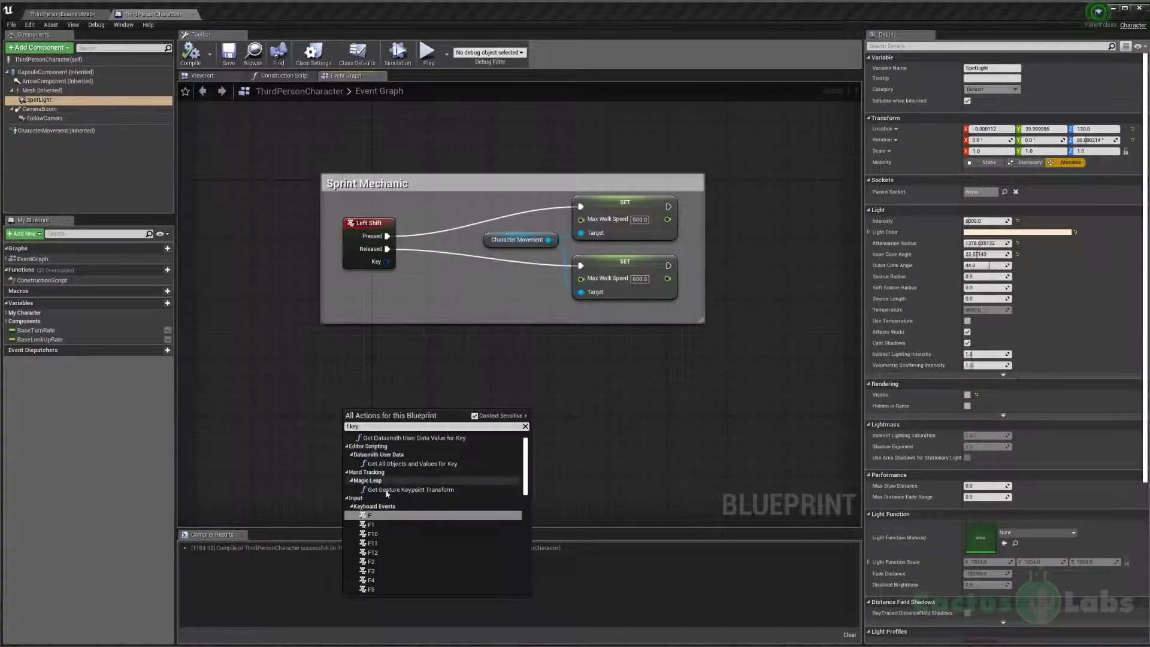
left_click(372, 517)
right_click_drag(435, 415, 391, 352)
left_click_drag(324, 352, 315, 375)
left_click(382, 376)
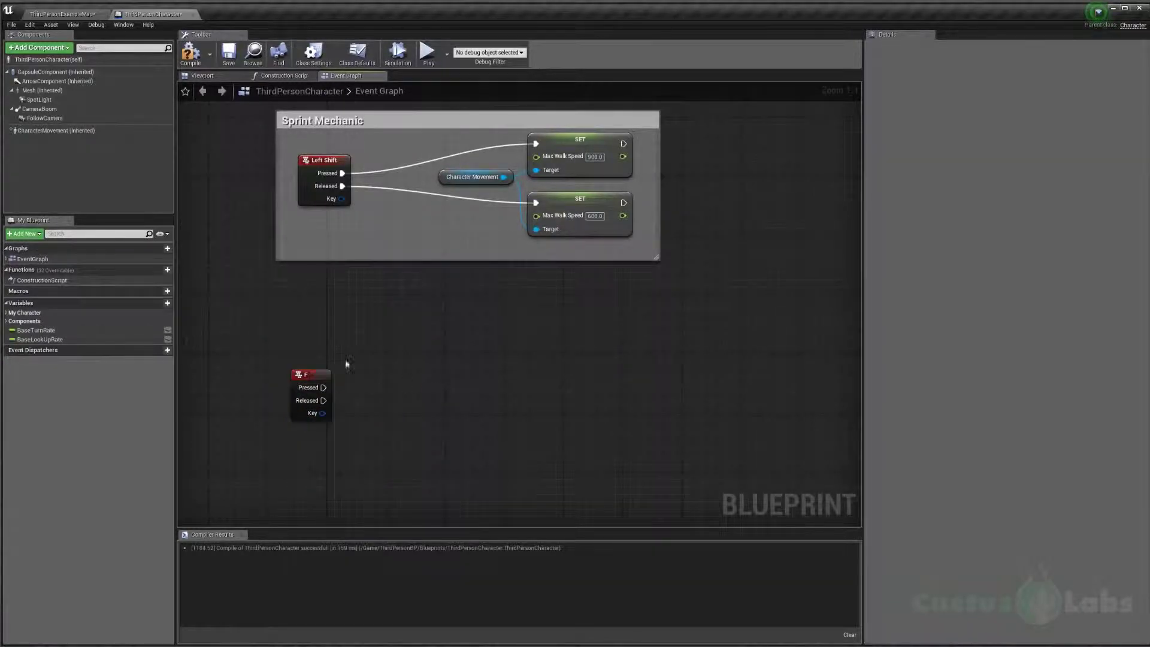
- Add a Spot Light reference targeting a Set Visibility node, run it from F Pressed, and enable New Visibility
left_click_drag(39, 100, 348, 395)
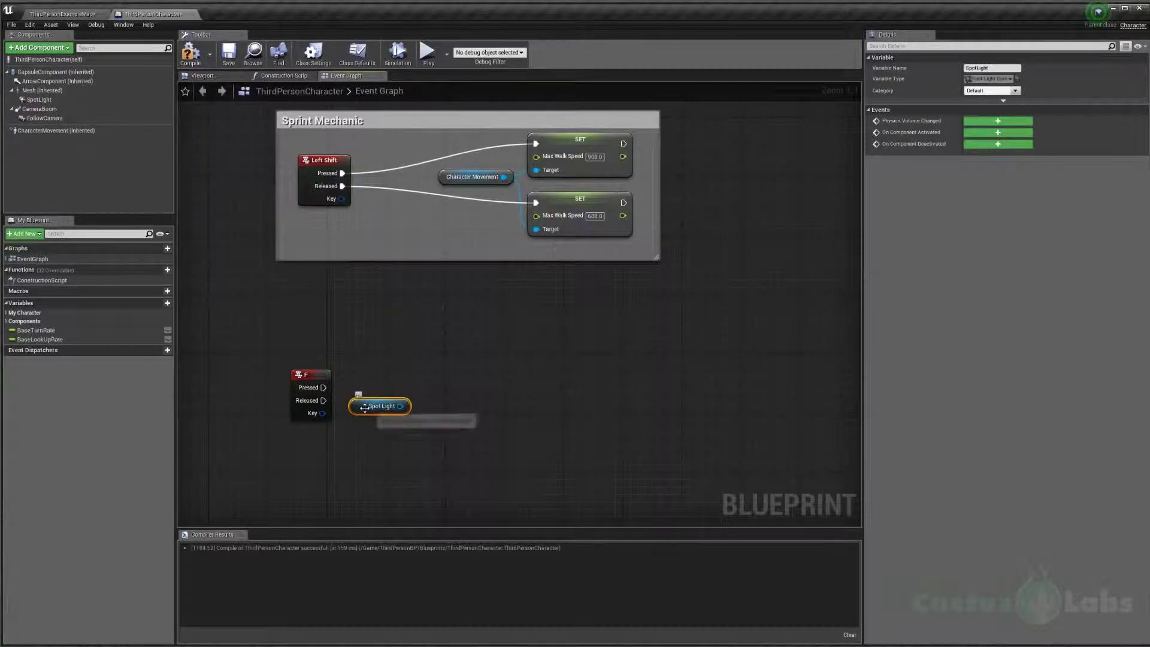
left_click_drag(468, 362, 469, 362)
type("set visib")
key("Return")
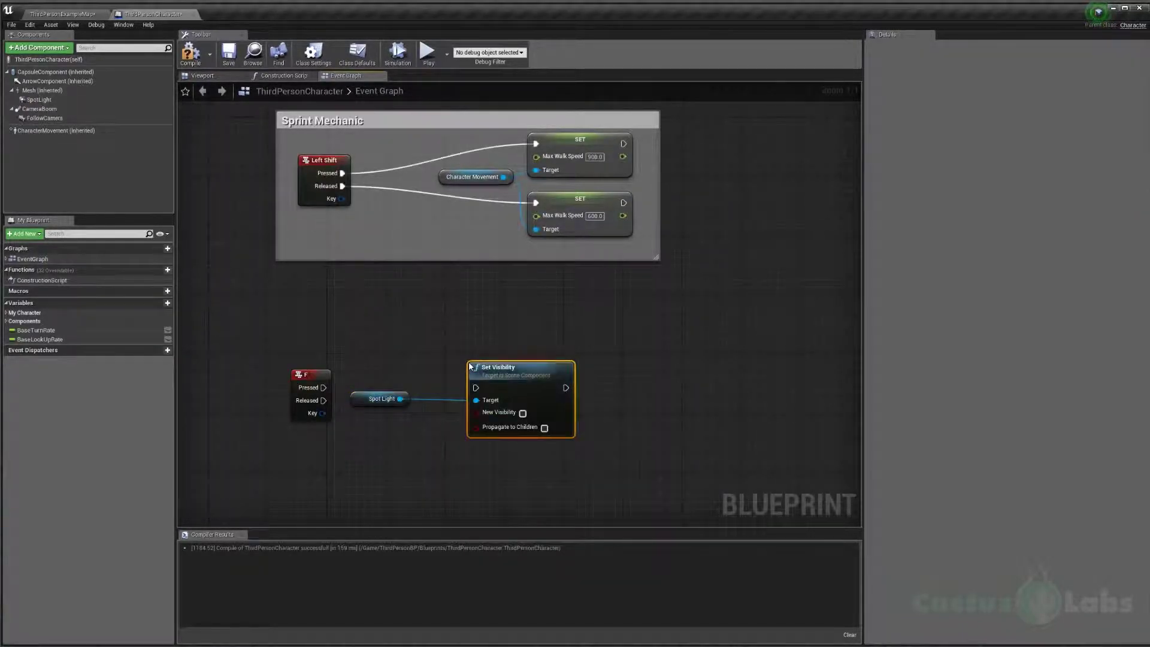
left_click_drag(538, 379, 552, 358)
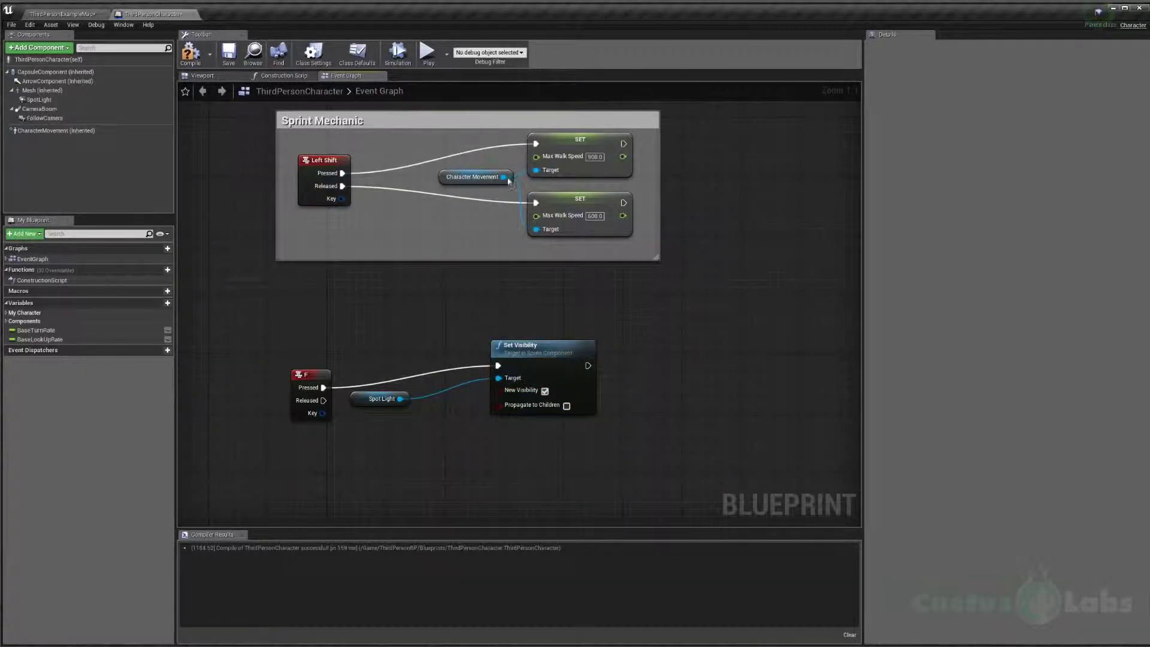
- Playtest the level to check that the F key turns on the flashlight
left_click(427, 52)
key("w")
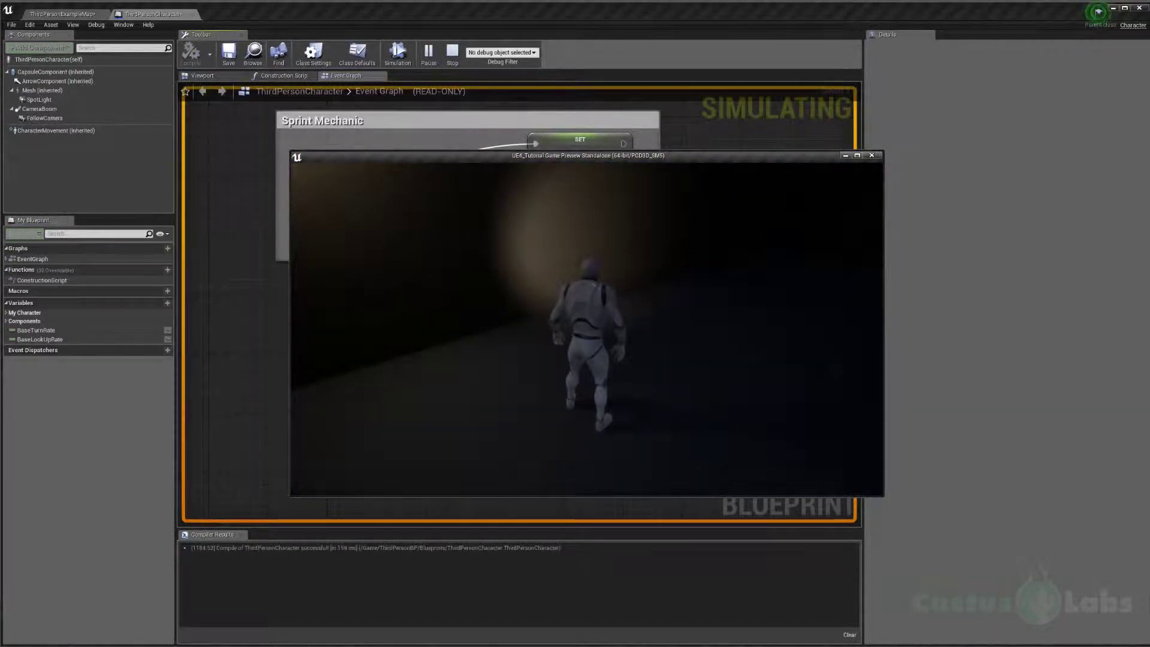
key("Escape")
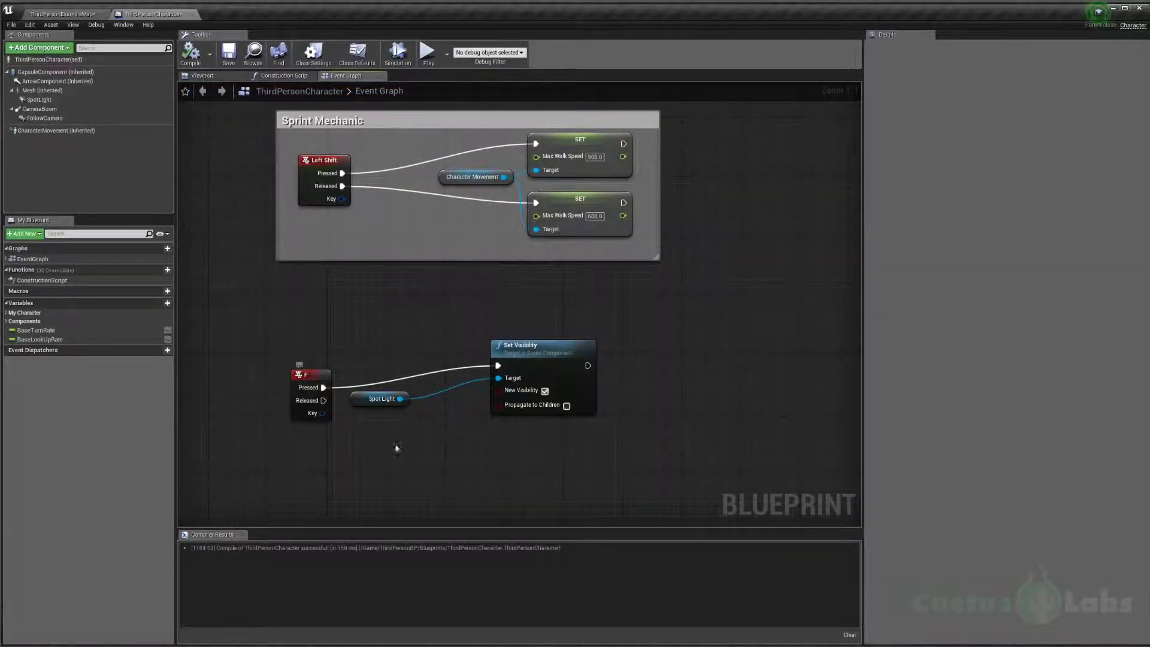
- Duplicate the Spot Light and Set Visibility nodes below, run the copy from F Released, and disable its New Visibility
key("ctrl+v")
left_click_drag(635, 465, 531, 451)
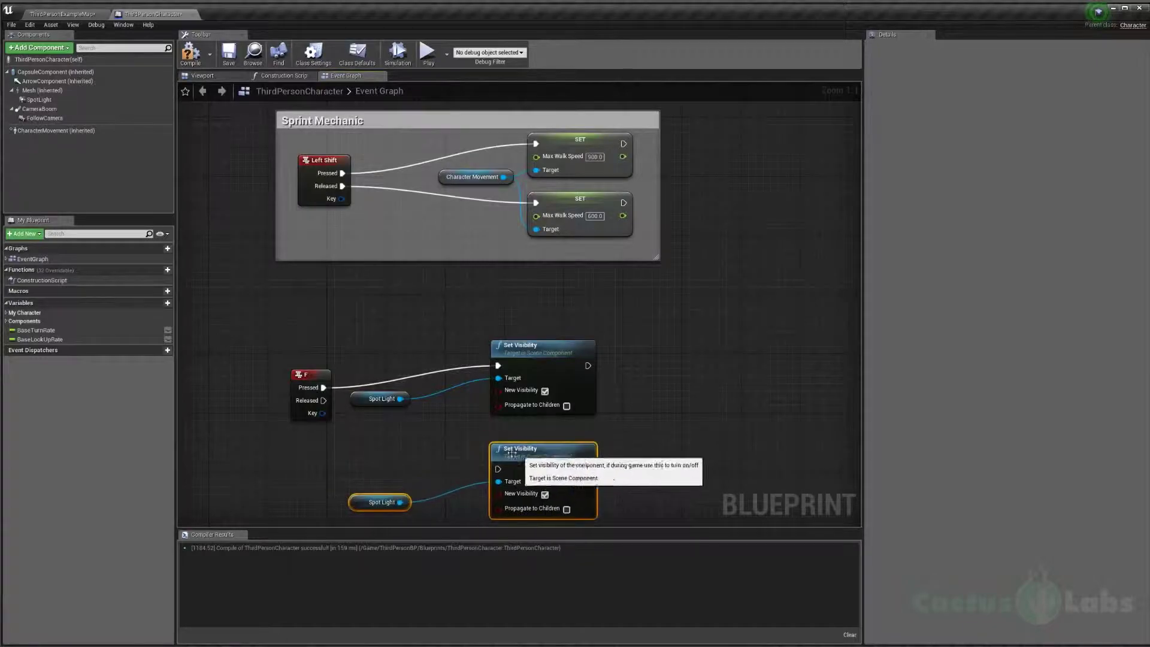
left_click_drag(323, 401, 498, 469)
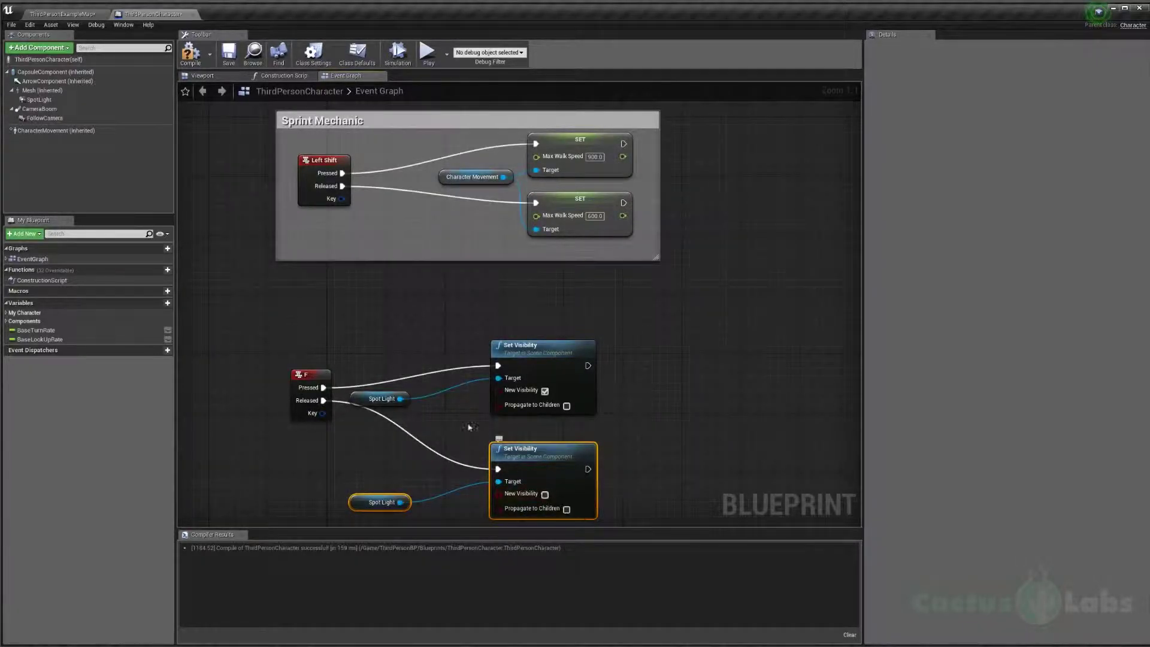
- Playtest the level to check the flashlight with F Pressed and F Released driving its visibility
left_click(429, 52)
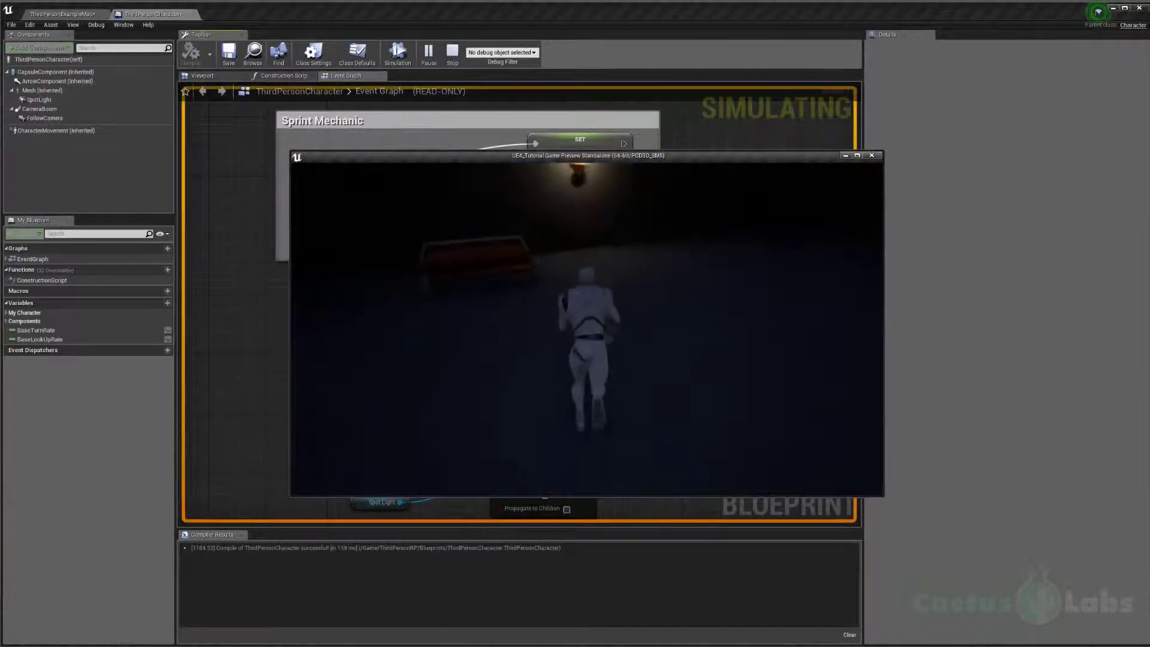
key("Escape")
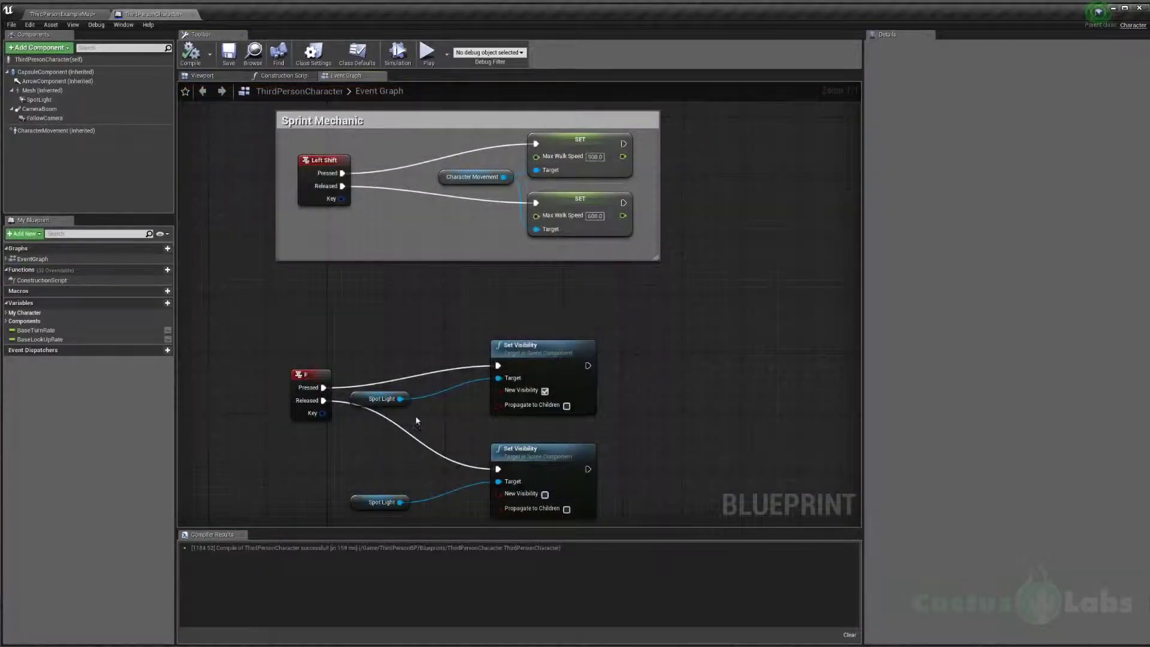
- Delete the lower Spot Light and Set Visibility nodes that run from F Released
left_click_drag(348, 466, 512, 459)
key("Delete")
right_click_drag(441, 127, 423, 260)
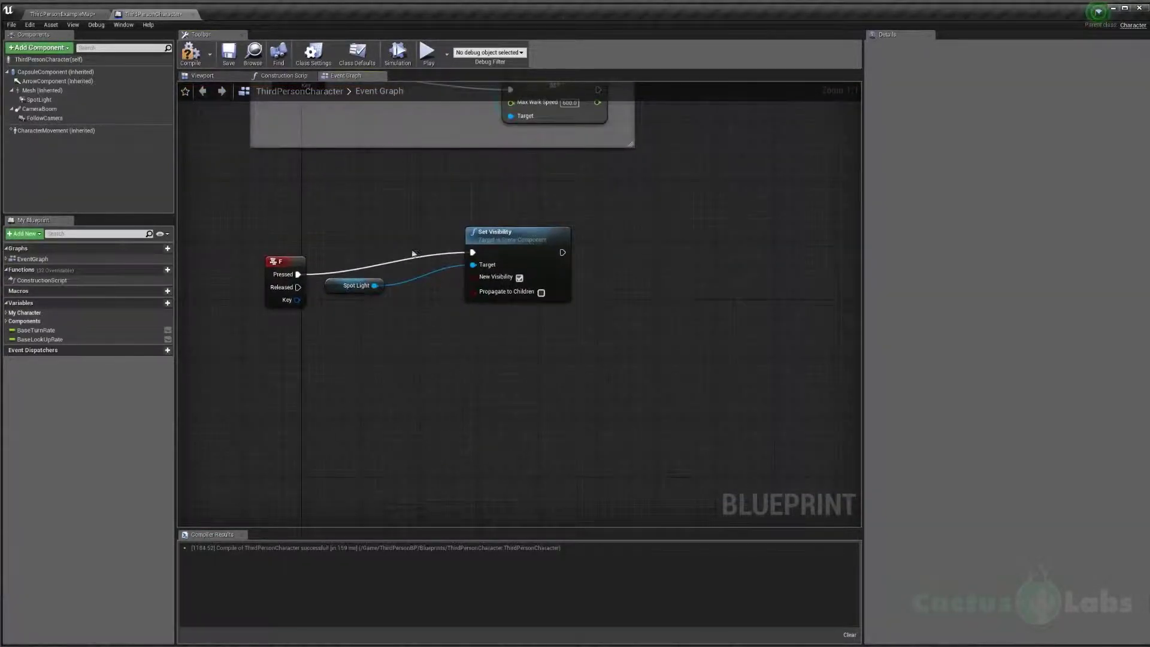
- Move the remaining Spot Light and Set Visibility nodes farther from the F event and break the link from F Pressed
left_click_drag(509, 242, 641, 257)
right_click(298, 274)
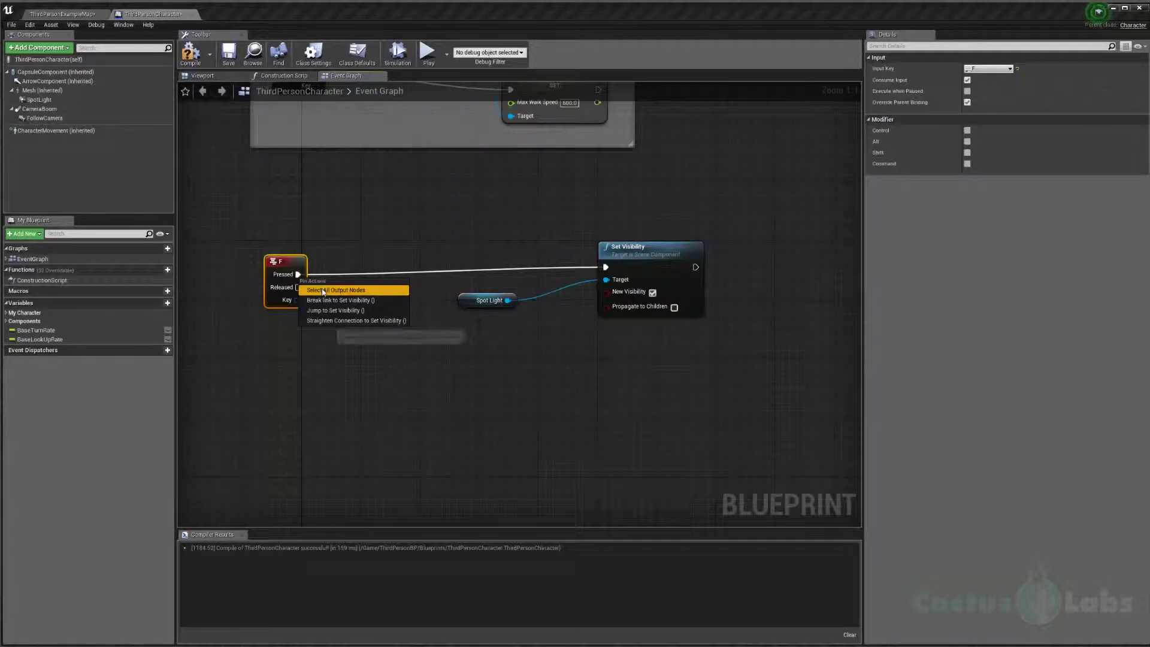
right_click_drag(376, 300, 394, 298)
- Insert a FlipFlop node run from F Pressed and connect its A output to the Set Visibility node
right_click(423, 386)
type("flip")
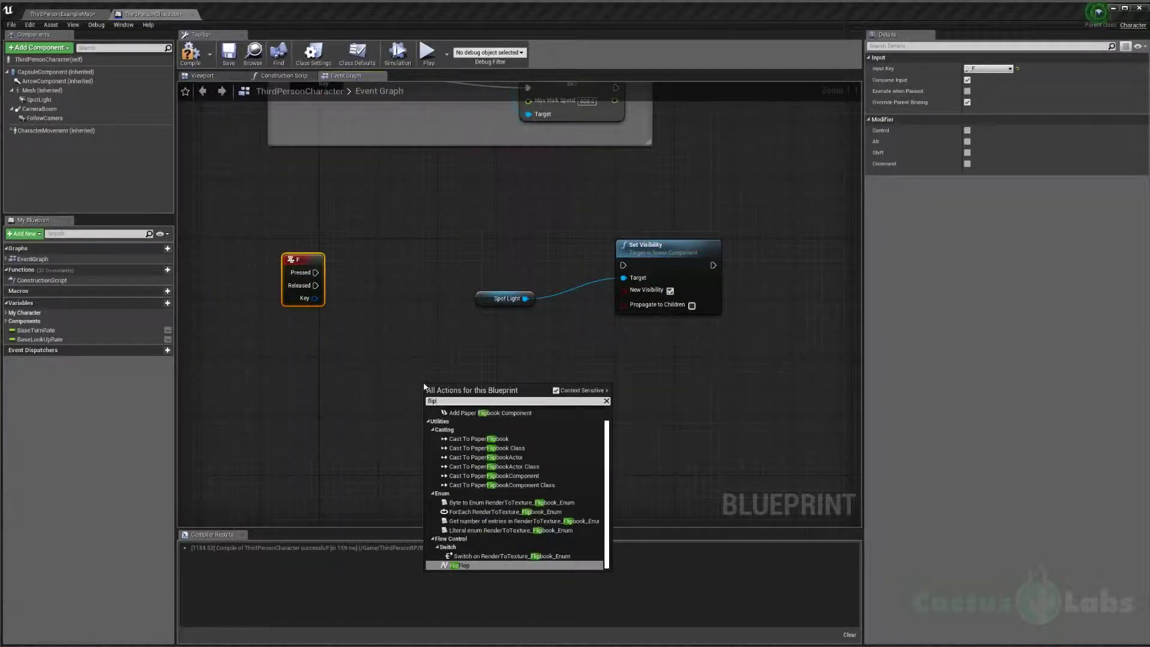
left_click(471, 565)
left_click_drag(456, 393, 389, 266)
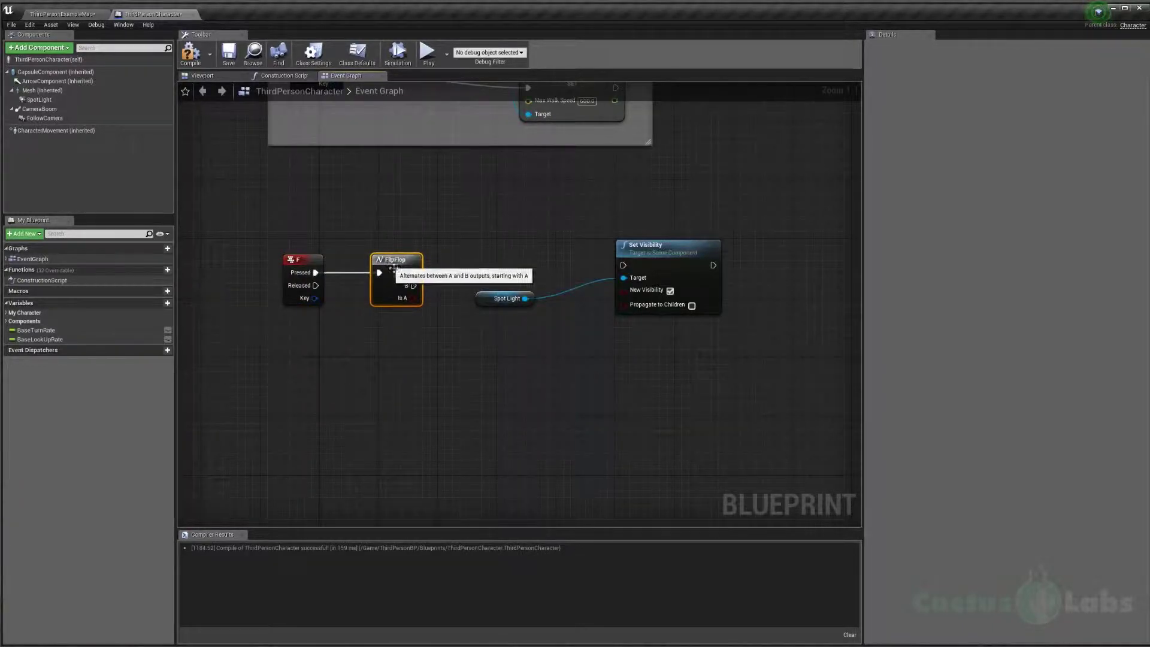
left_click_drag(483, 305, 530, 313)
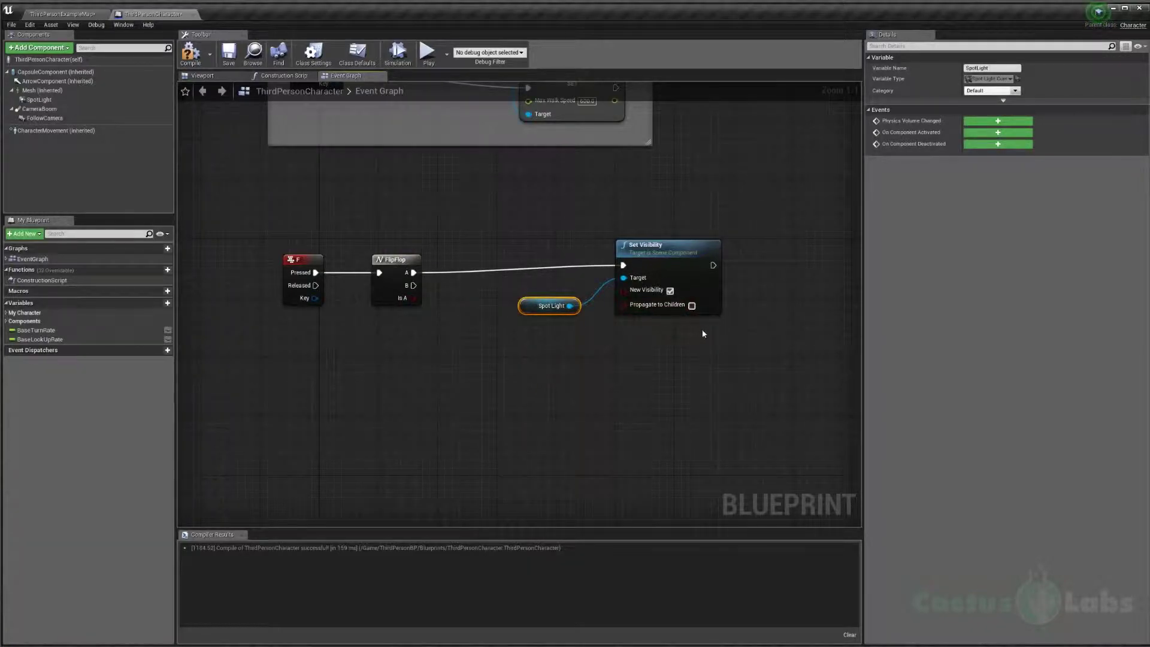
- Paste a second Spot Light and Set Visibility pair below the first and run it from the FlipFlop's B output
key("ctrl+v")
left_click_drag(729, 346, 668, 344)
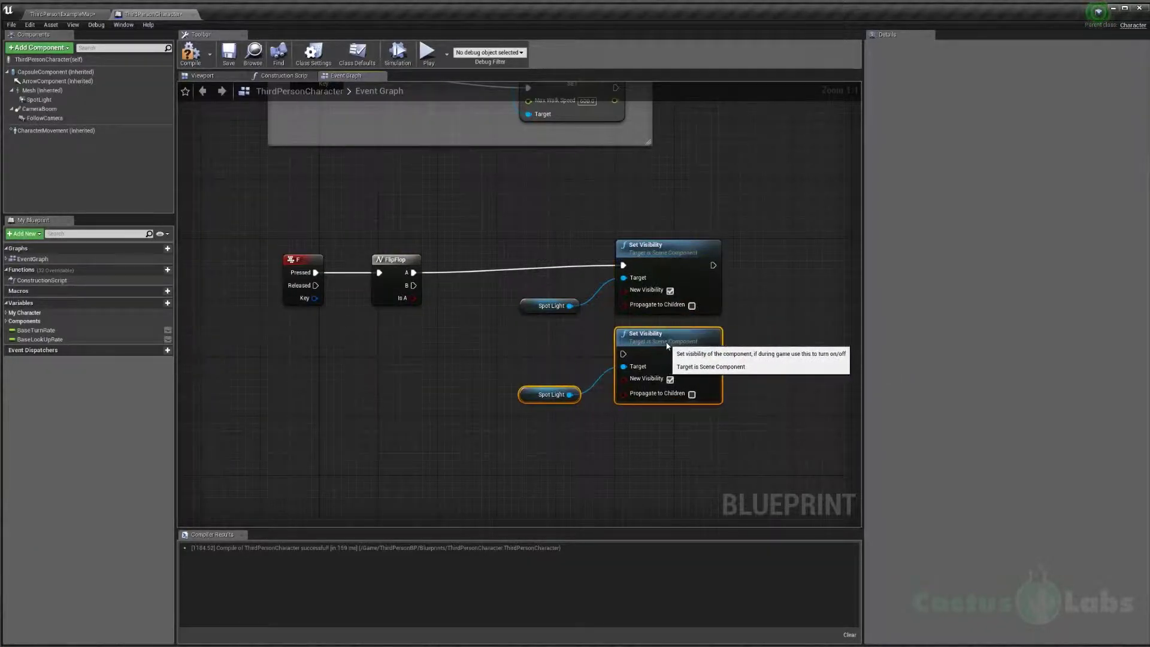
left_click(545, 381)
left_click_drag(594, 369, 616, 362)
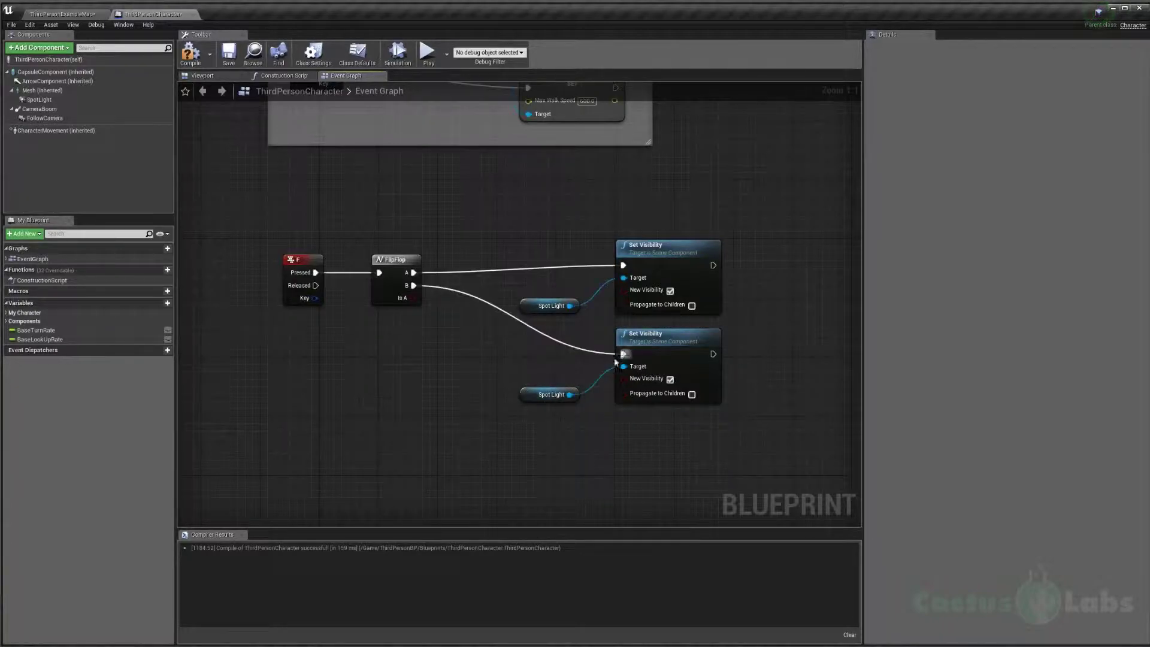
- Replace the lower Spot Light reference with the upper one as the second Set Visibility node's target, and disable that node's New Visibility
left_click(536, 396)
key("Delete")
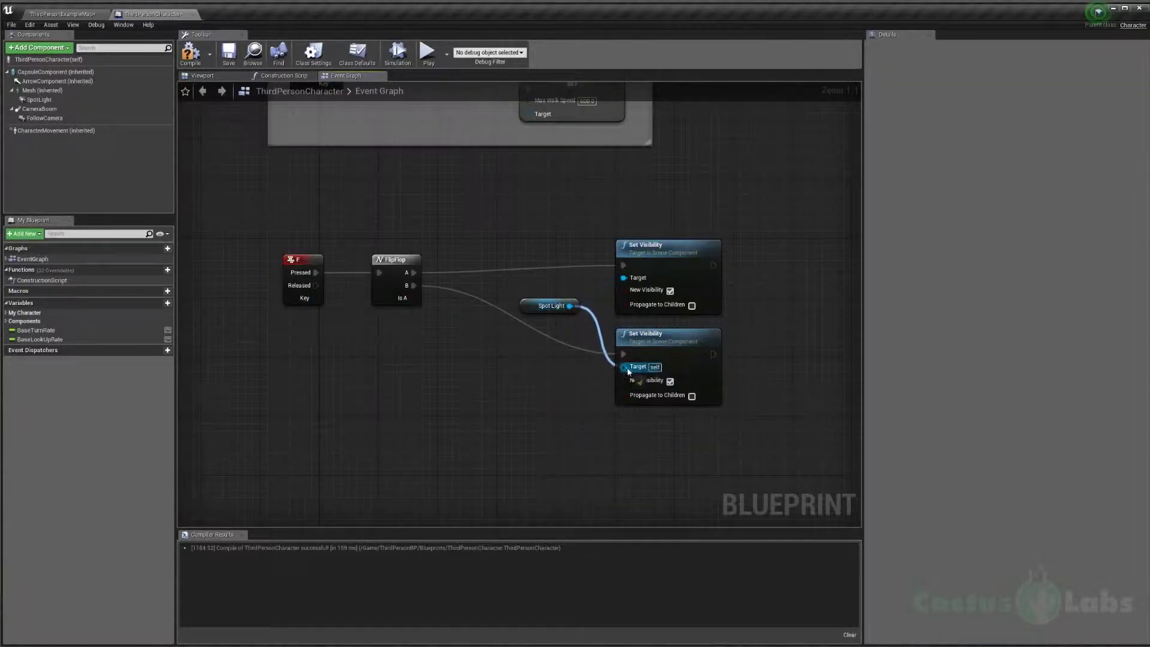
left_click_drag(627, 370, 624, 367)
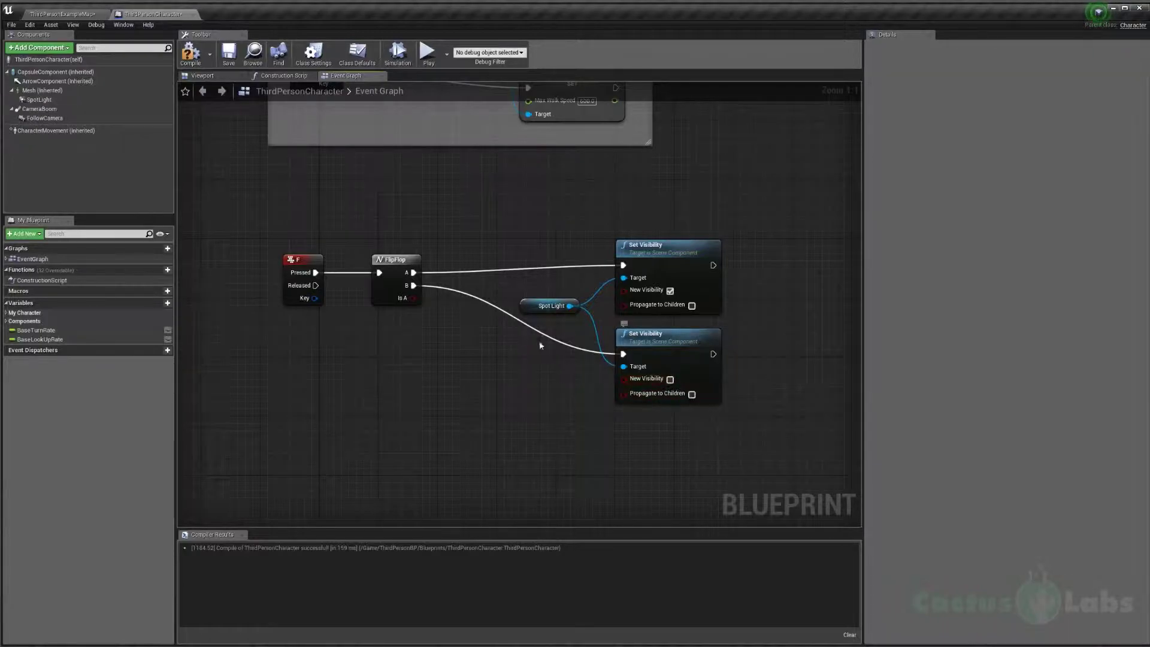
- Enclose the F, FlipFlop, Spot Light and Set Visibility nodes in a comment box titled "Flashlight mechanic"
right_click_drag(704, 388, 690, 411)
left_click_drag(737, 466, 317, 287)
key("c")
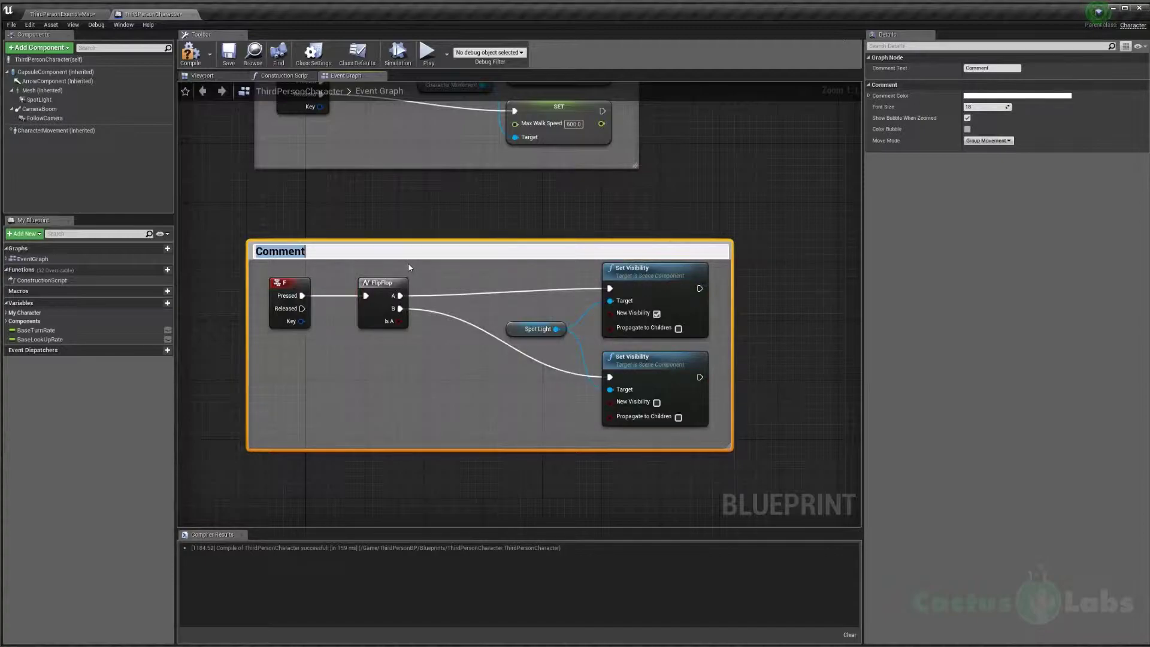
type("Flashlight mechanic")
key("Return")
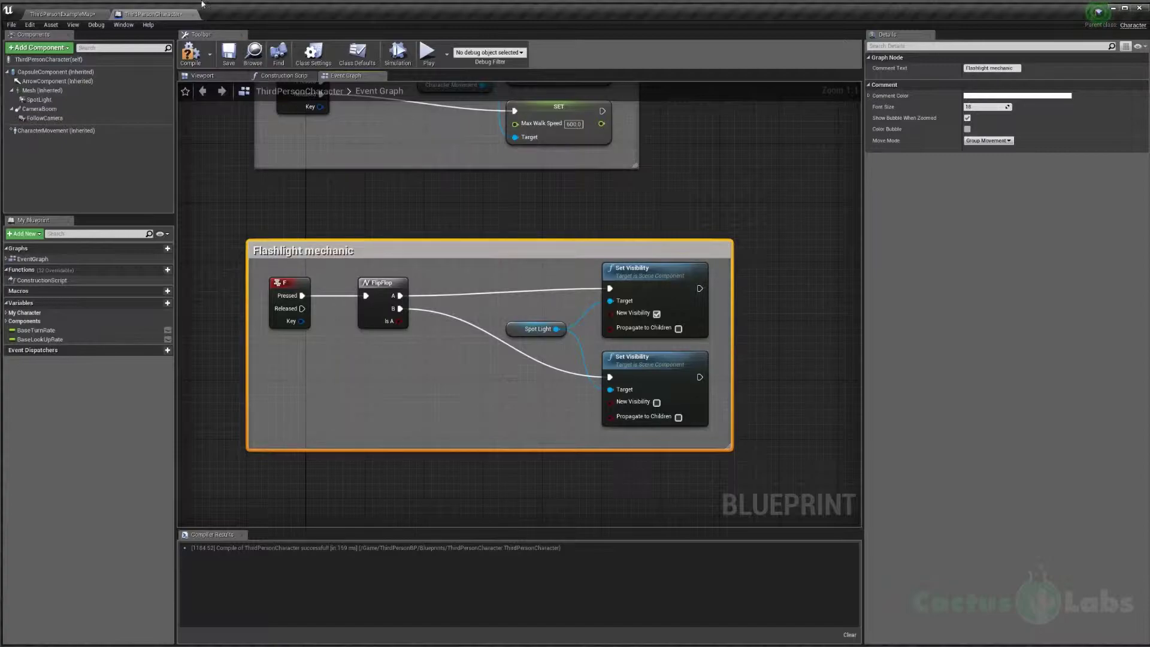
- Playtest the level, running the character through the dark area and toggling the flashlight with F
left_click(426, 53)
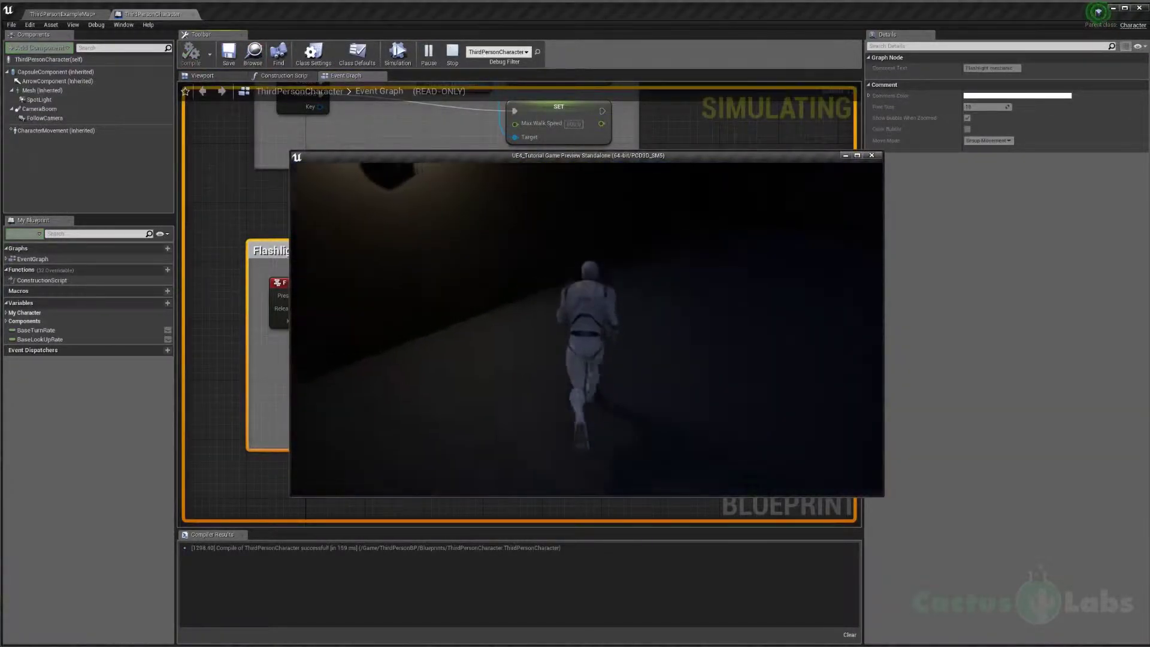
key("w")
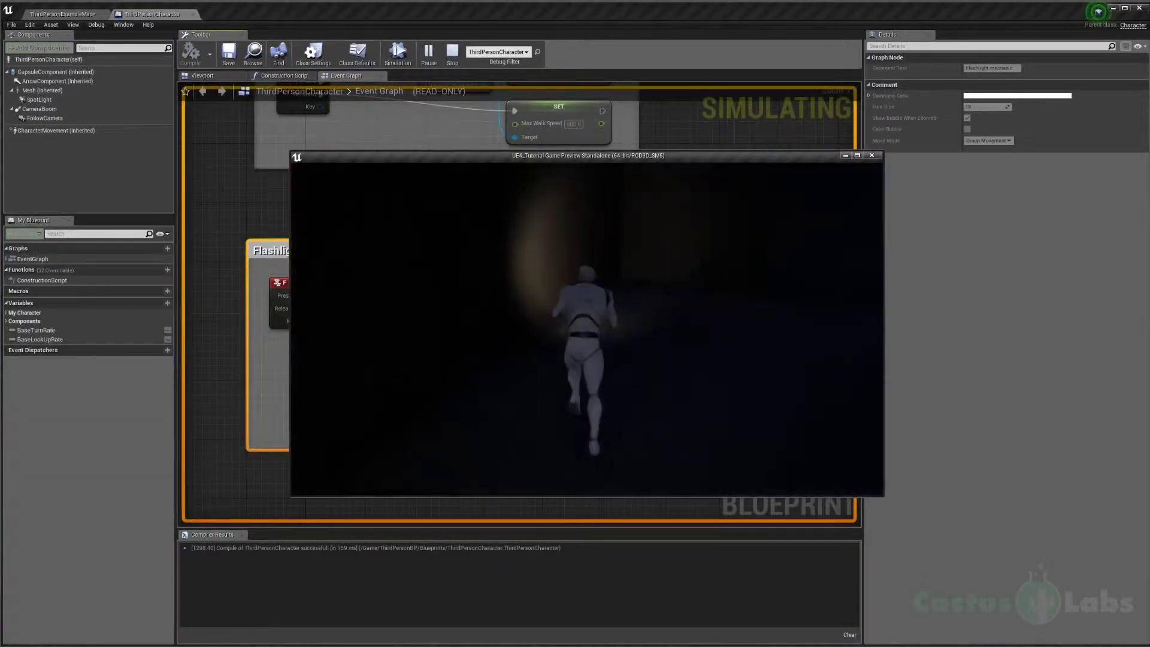
key("f")
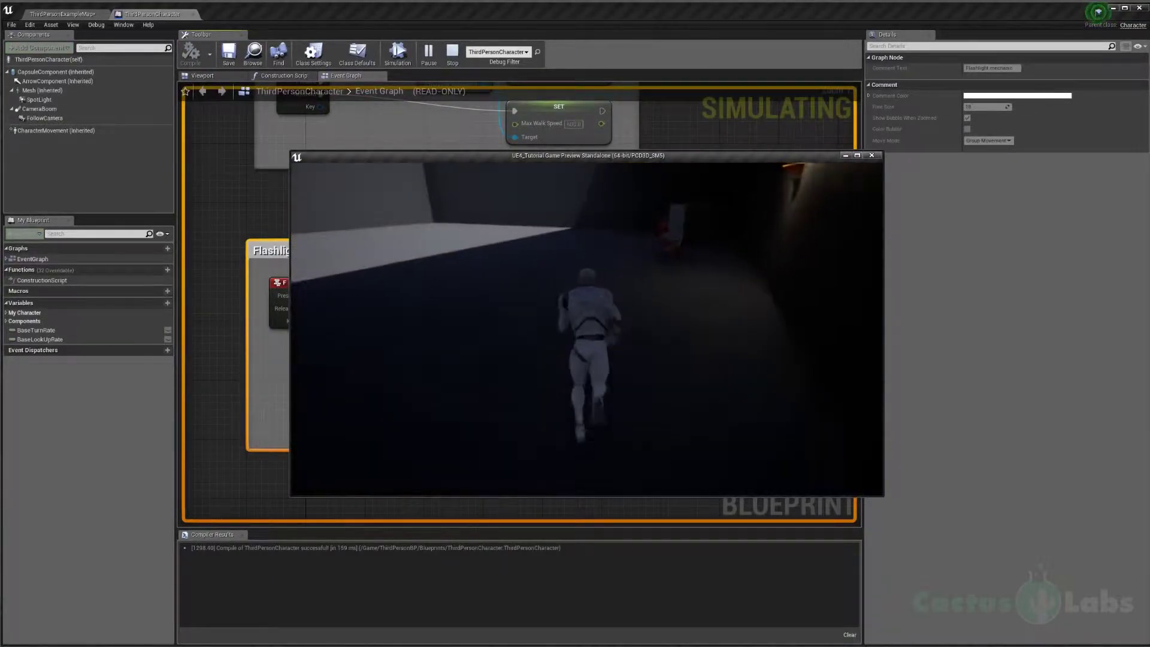